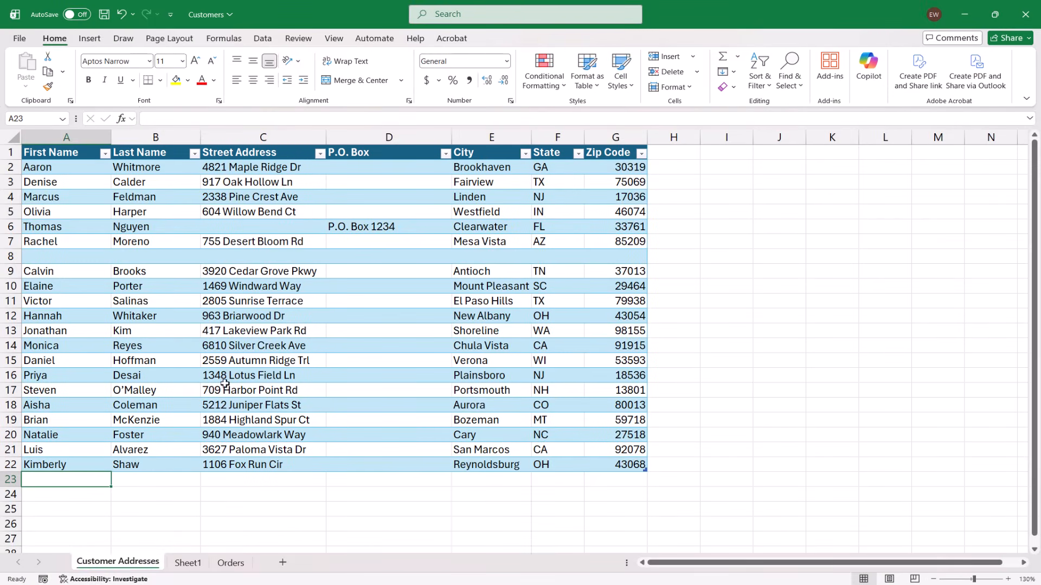
# - Delete the blank row 8 from the customer table on the Customer Addresses sheet
pyautogui.click(22, 260)
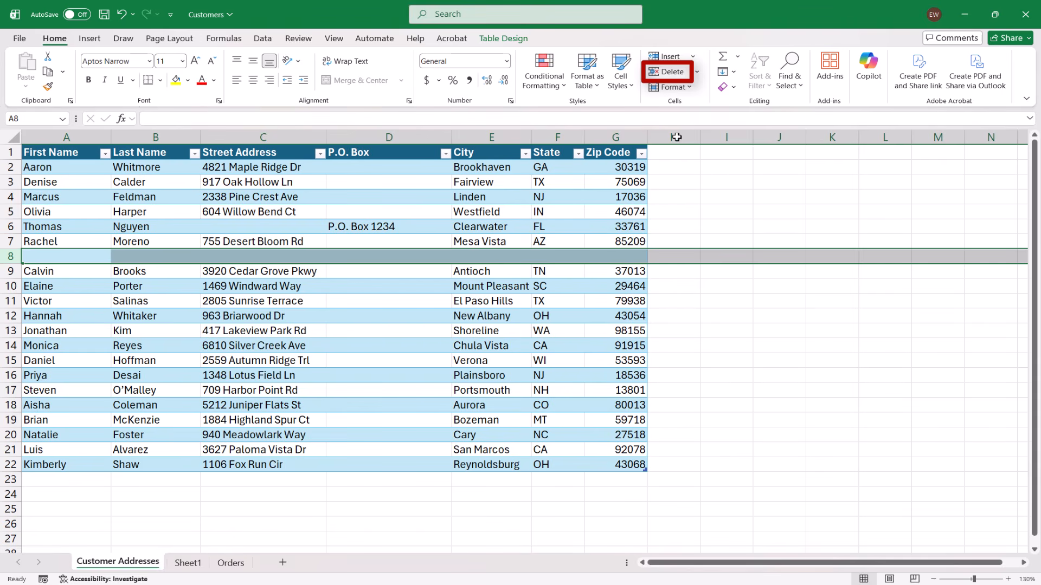
pyautogui.click(668, 71)
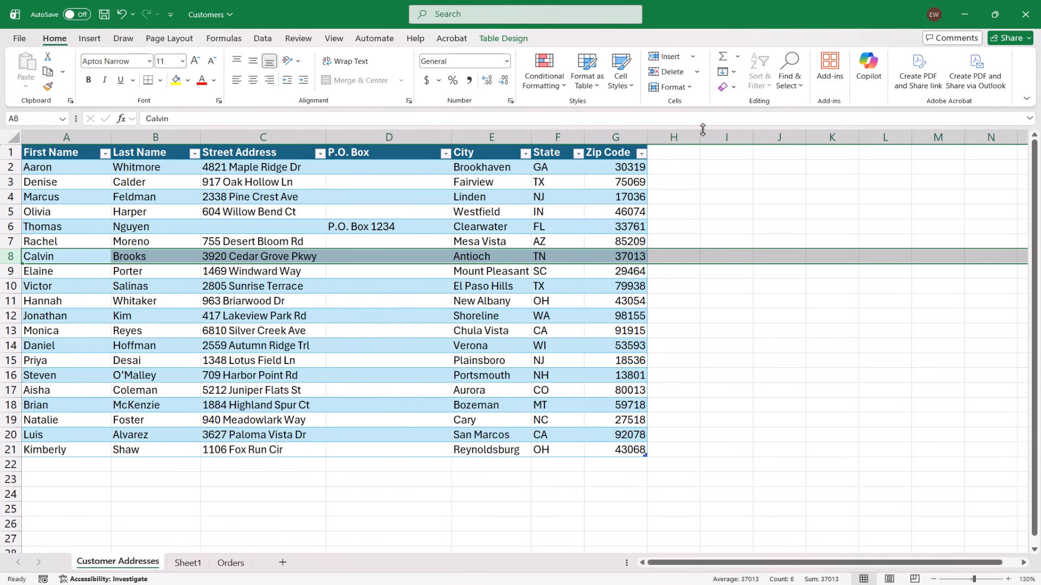
pyautogui.click(700, 178)
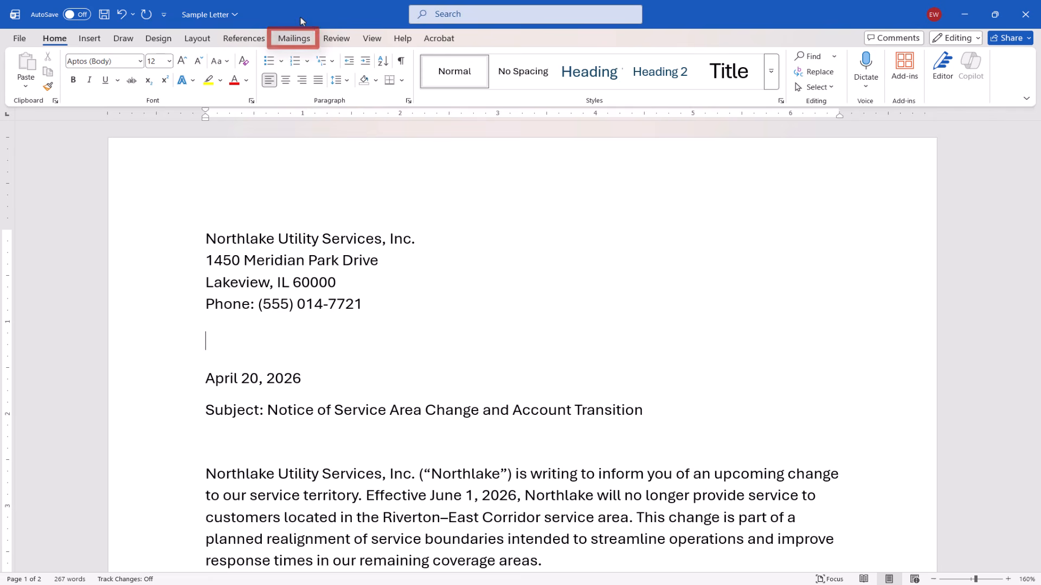
# - Switch to the Sample Letter document in Word and start a mail merge of the Letters type
pyautogui.click(293, 41)
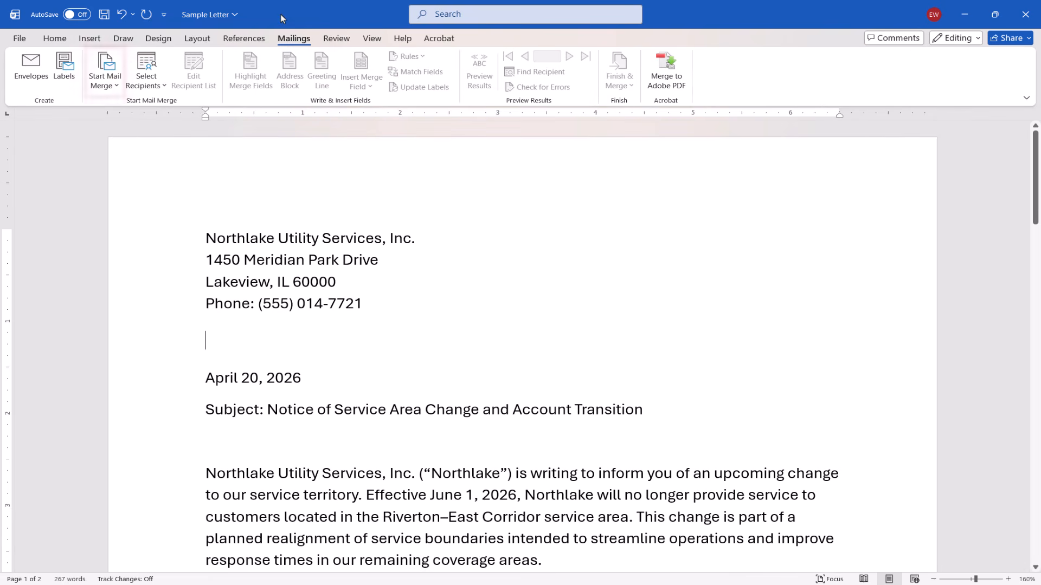
pyautogui.click(112, 88)
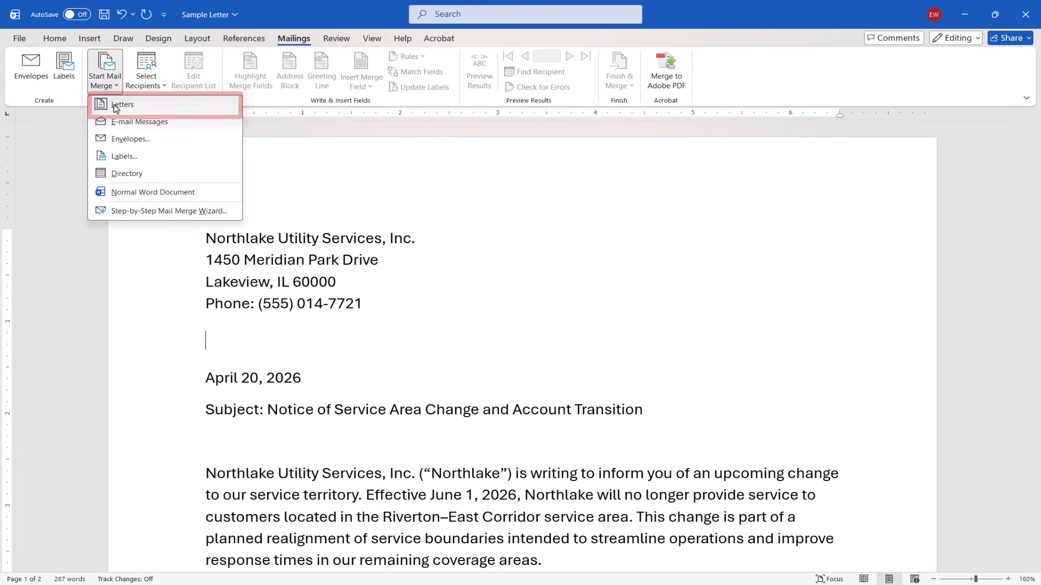
pyautogui.click(114, 104)
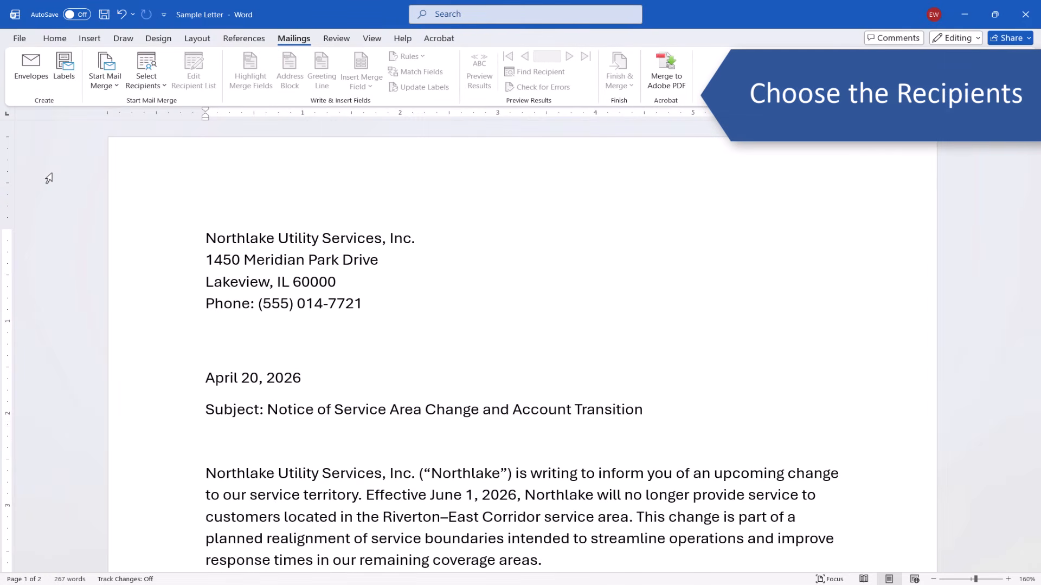
# - Use the existing Customers workbook as the recipient list, choosing the Customer Addresses table with column headers in its first row
pyautogui.click(134, 92)
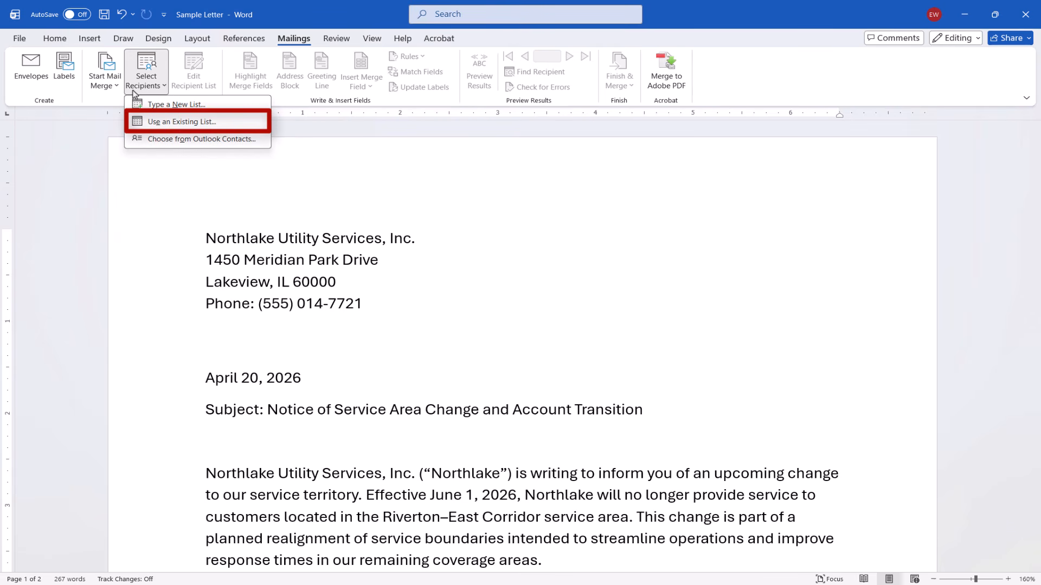
pyautogui.click(131, 123)
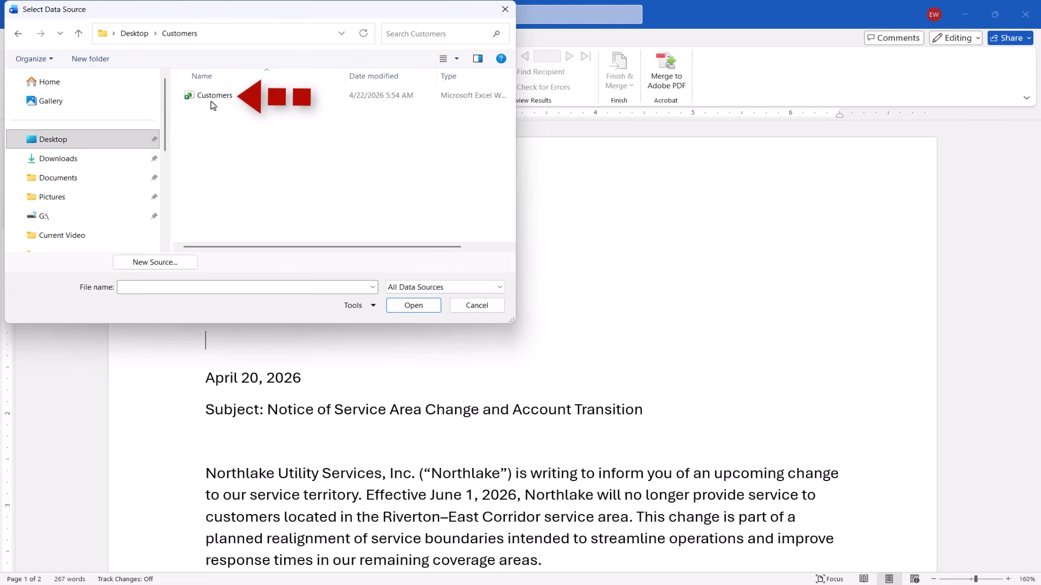
pyautogui.click(212, 102)
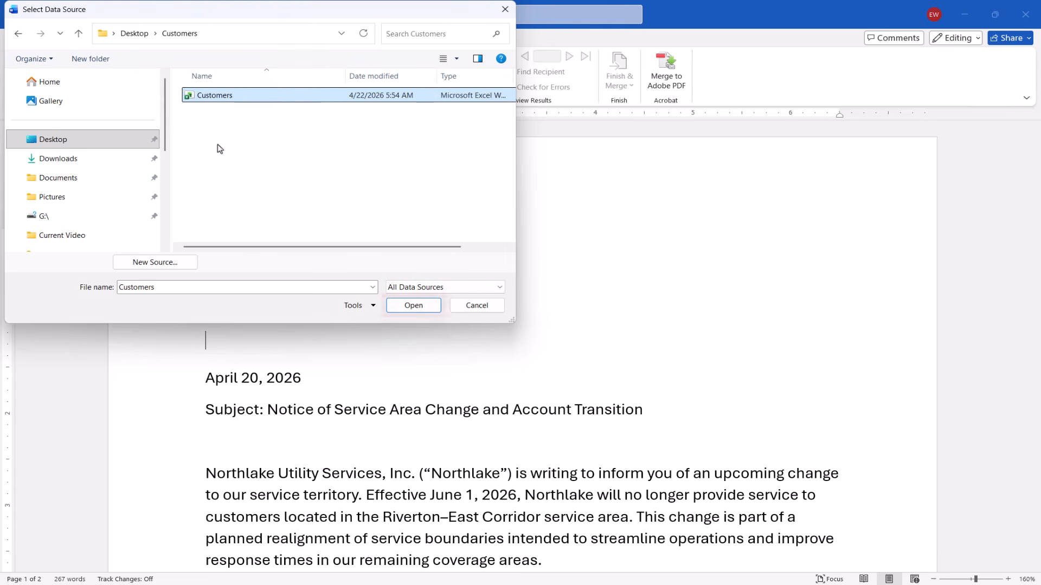
pyautogui.click(401, 312)
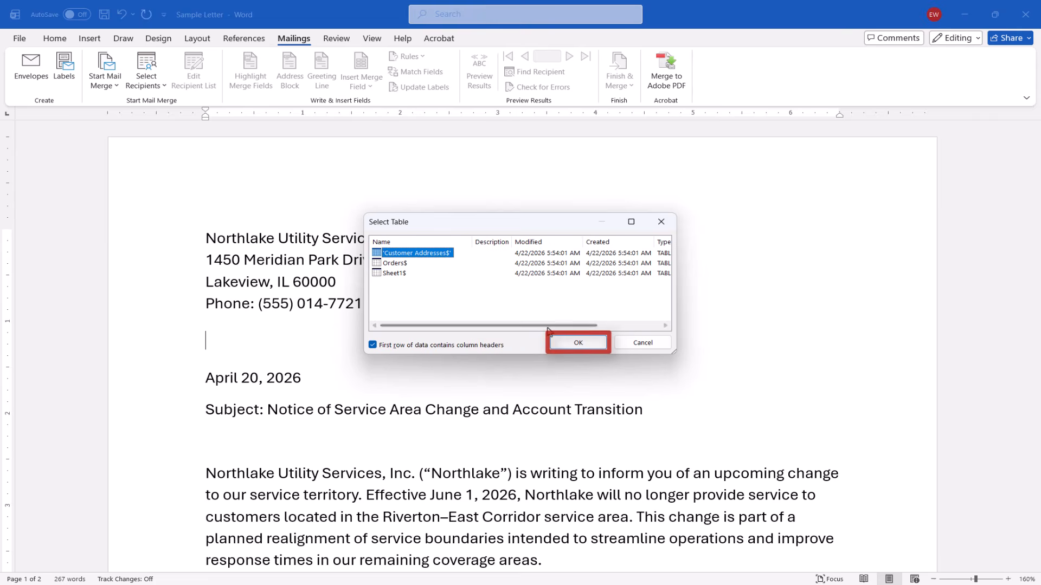
pyautogui.click(561, 348)
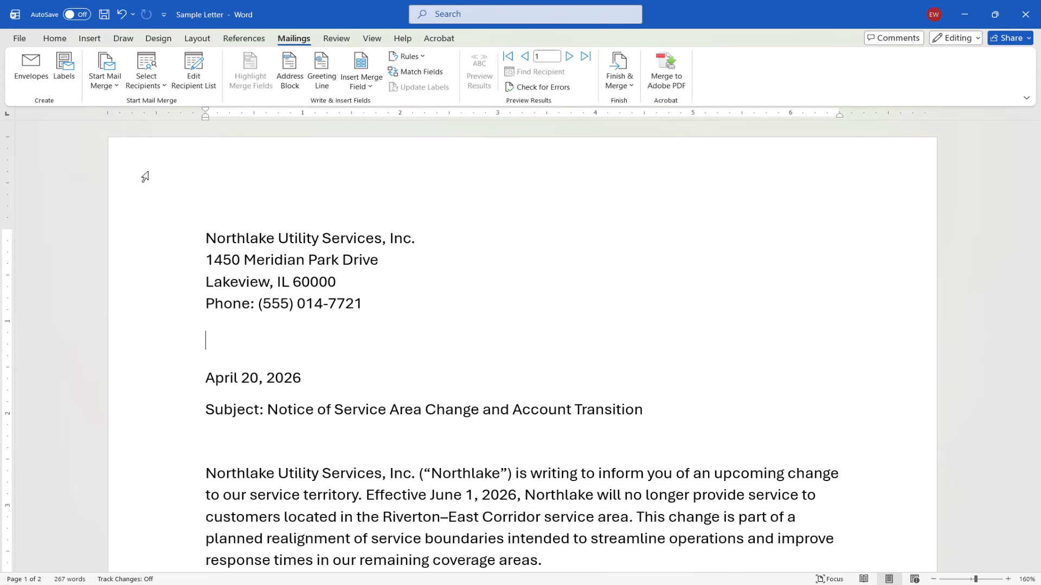
# - Edit the recipient list so that only the first three customers are included in the merge
pyautogui.click(195, 82)
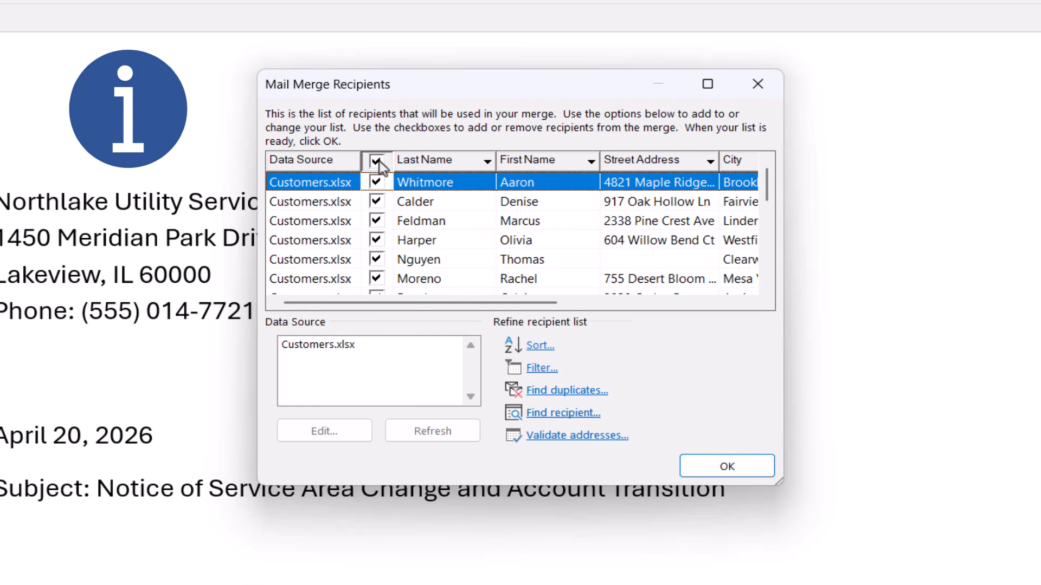
pyautogui.click(379, 161)
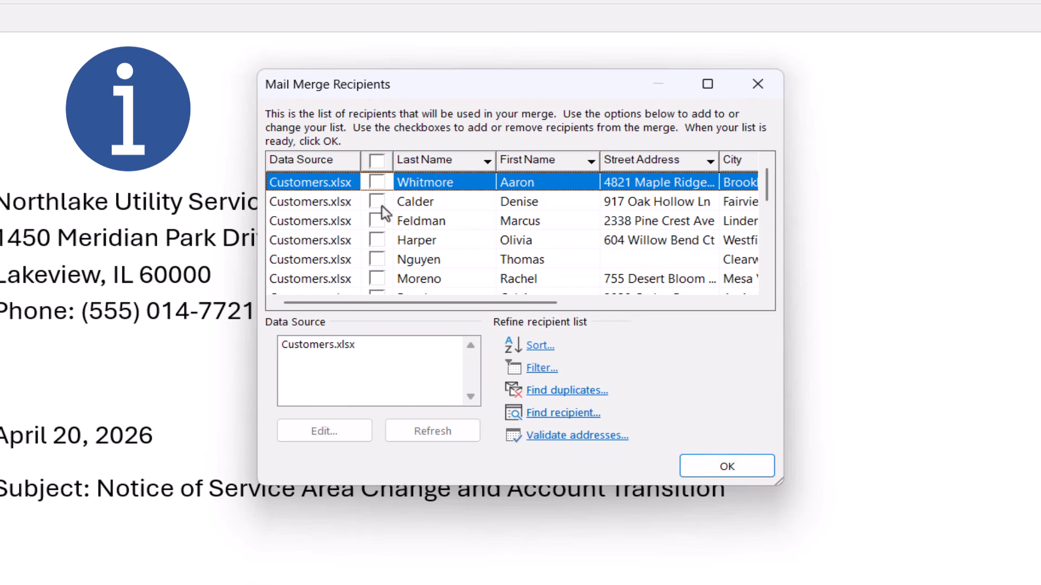
pyautogui.click(377, 183)
pyautogui.click(378, 203)
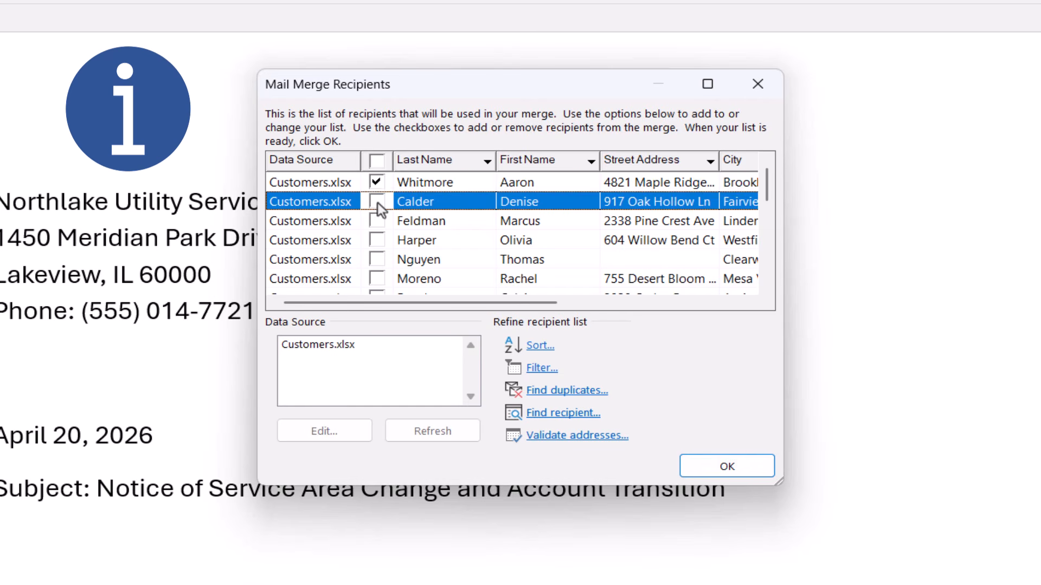
pyautogui.click(377, 224)
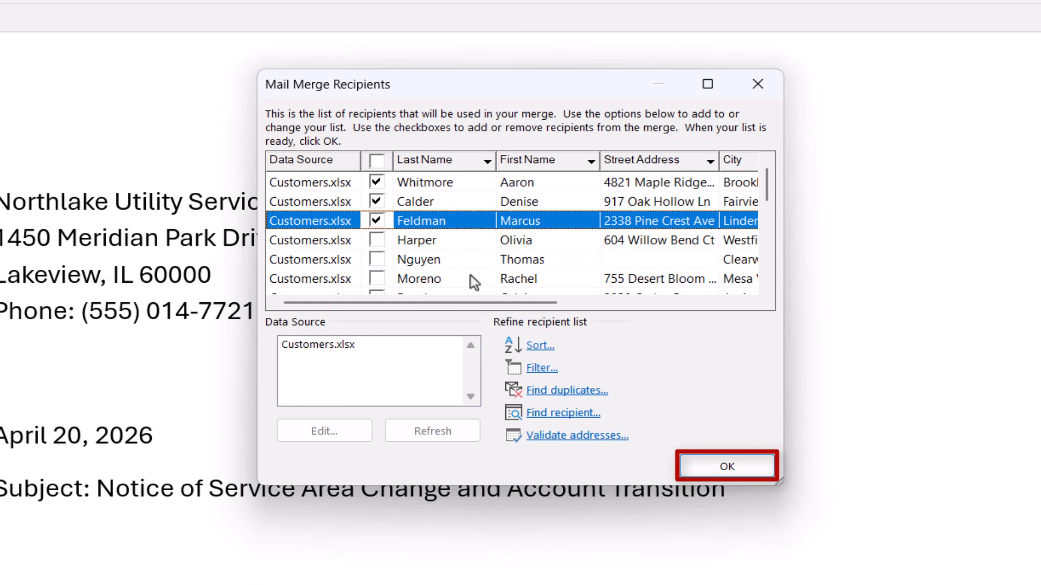
pyautogui.click(711, 470)
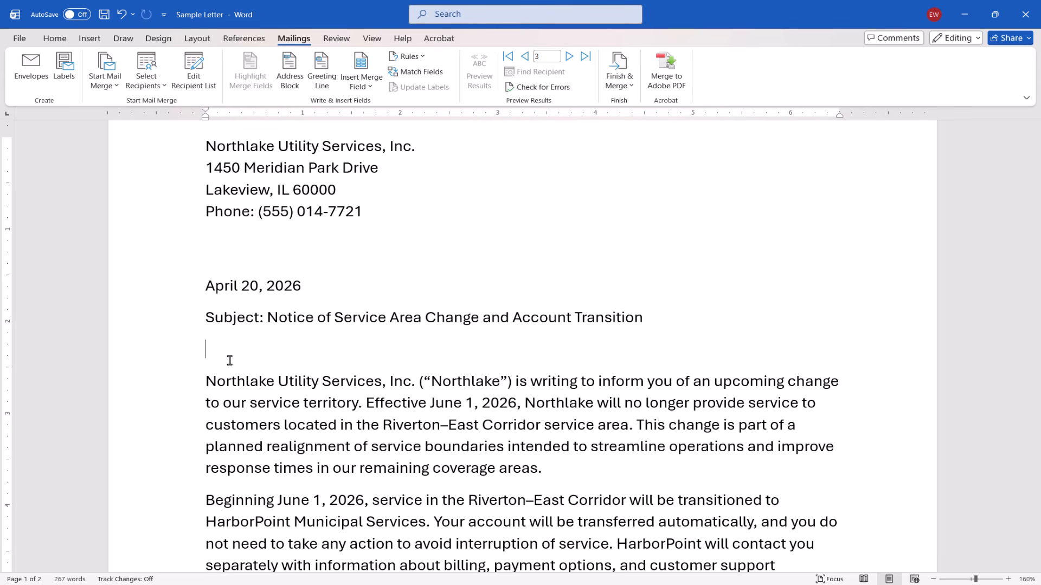
# - Add a greeting below the subject line reading "Dear", the First_Name and Last_Name merge fields separated by a space, and a comma
pyautogui.write('Dear')
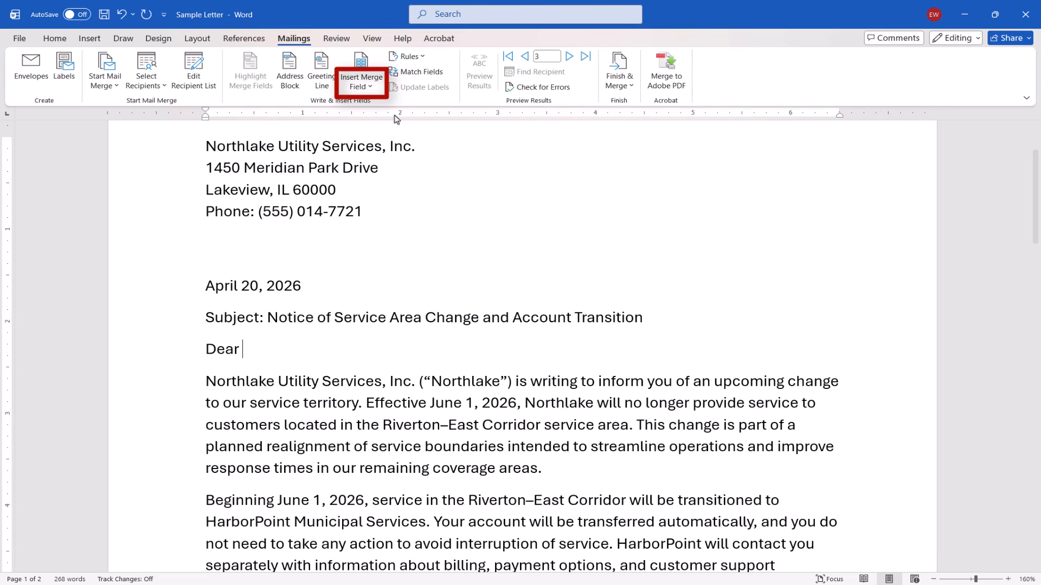
pyautogui.click(367, 86)
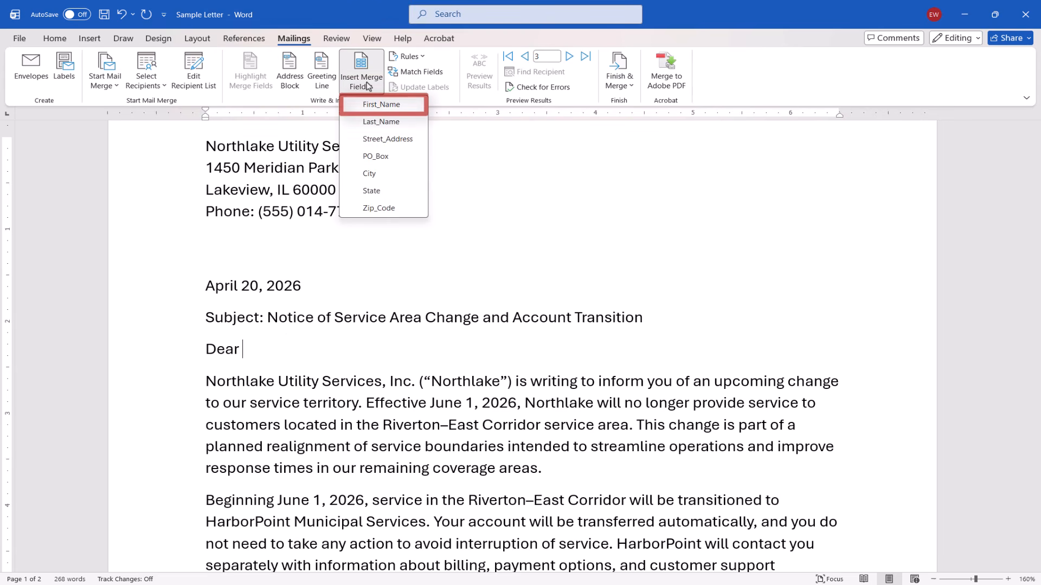
pyautogui.click(375, 114)
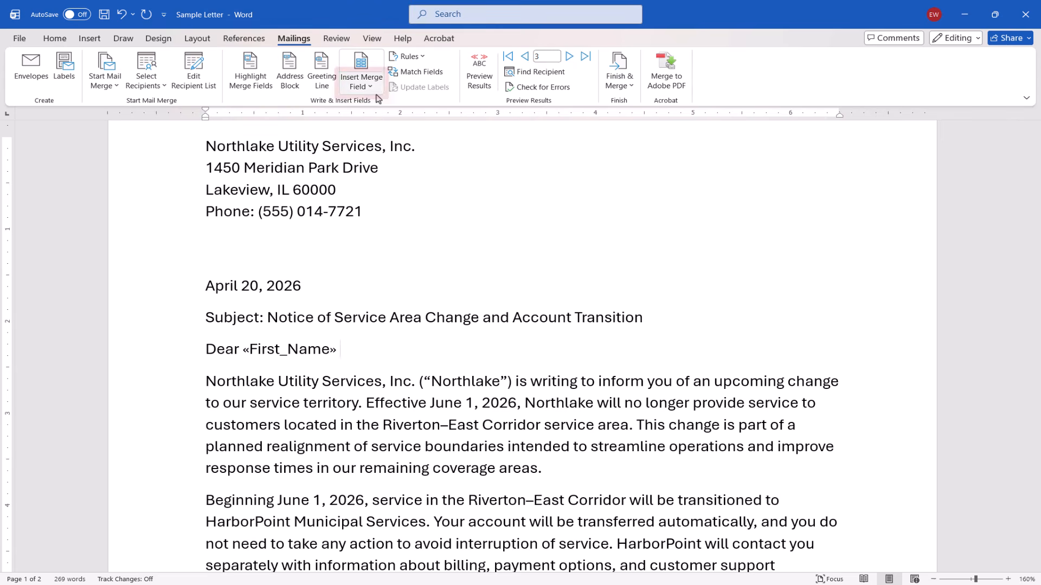
pyautogui.click(373, 95)
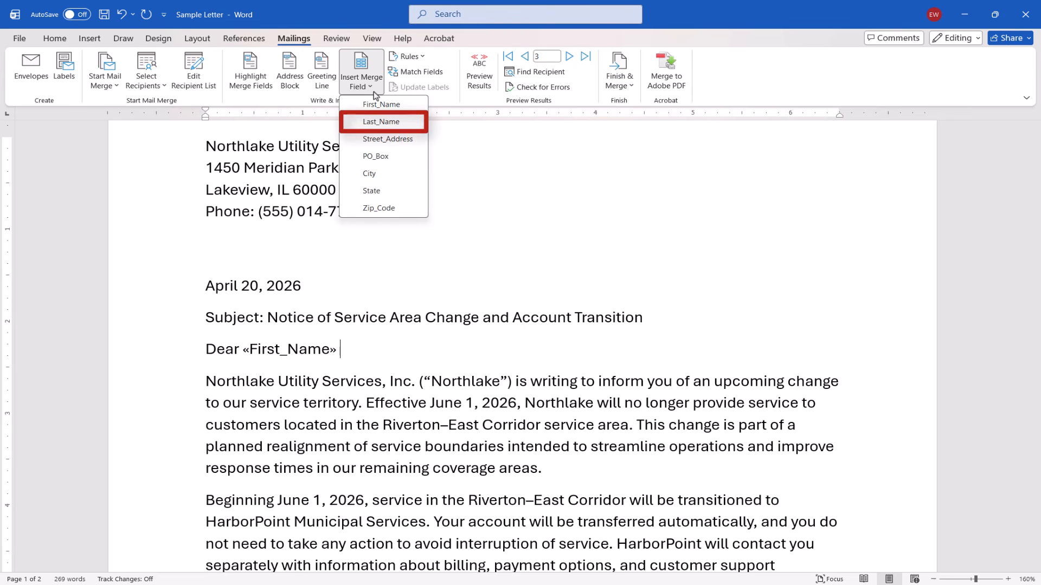
pyautogui.click(382, 121)
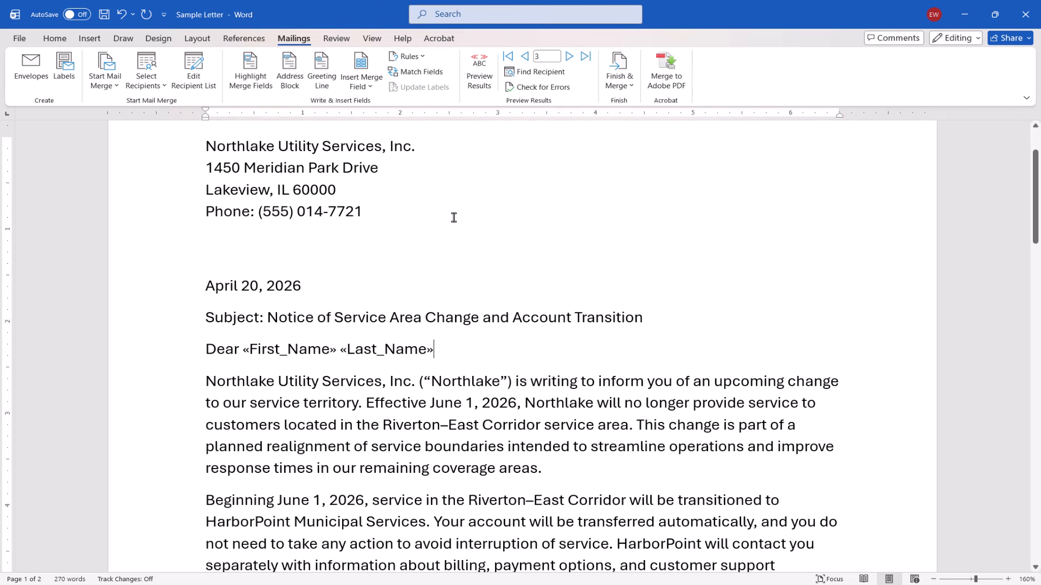
pyautogui.write(',')
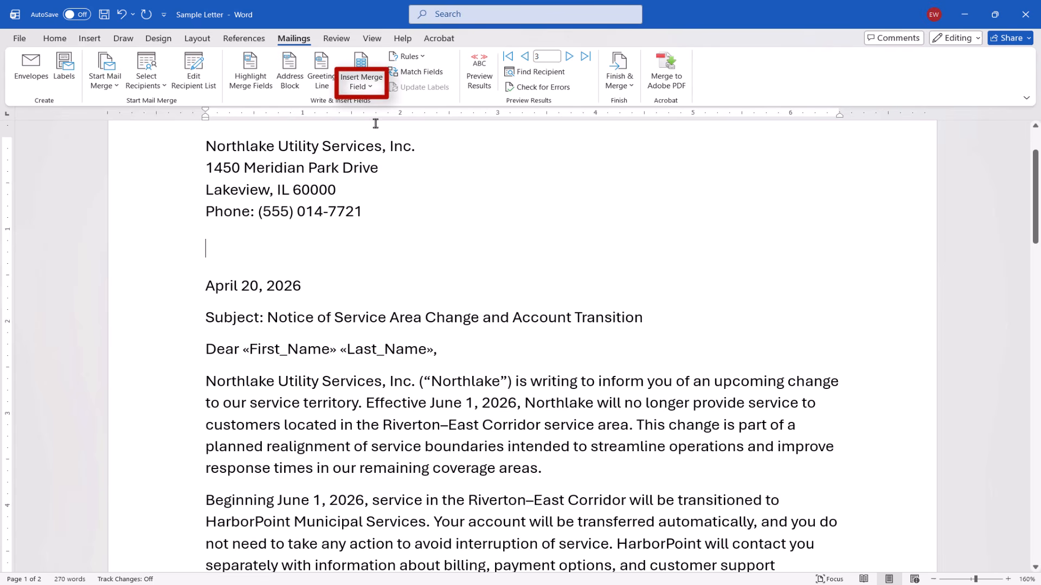
# - Insert the First_Name, Last_Name, Street_Address and PO_Box merge fields on the blank line above the date
pyautogui.click(373, 87)
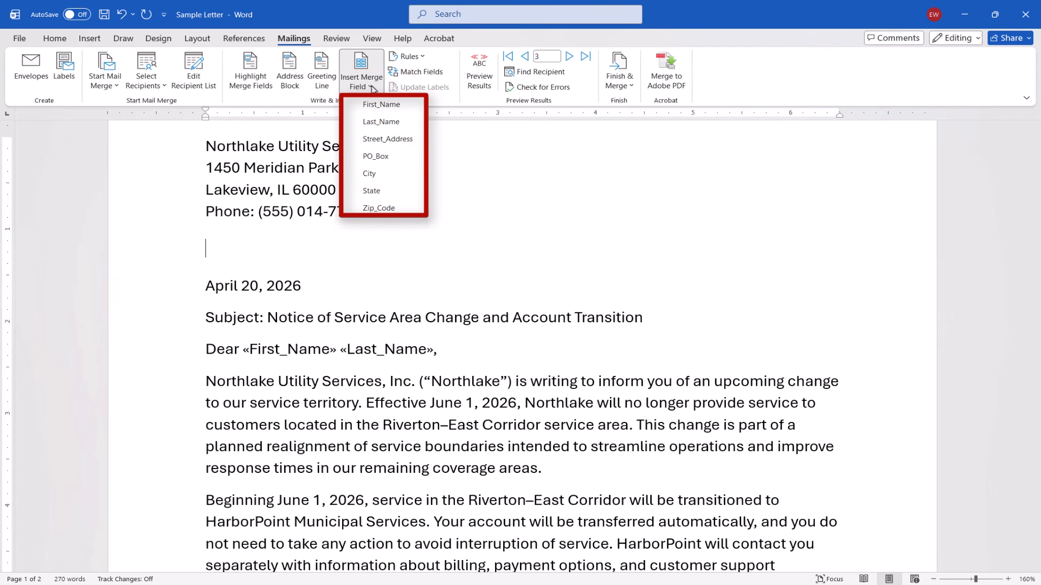
pyautogui.click(374, 104)
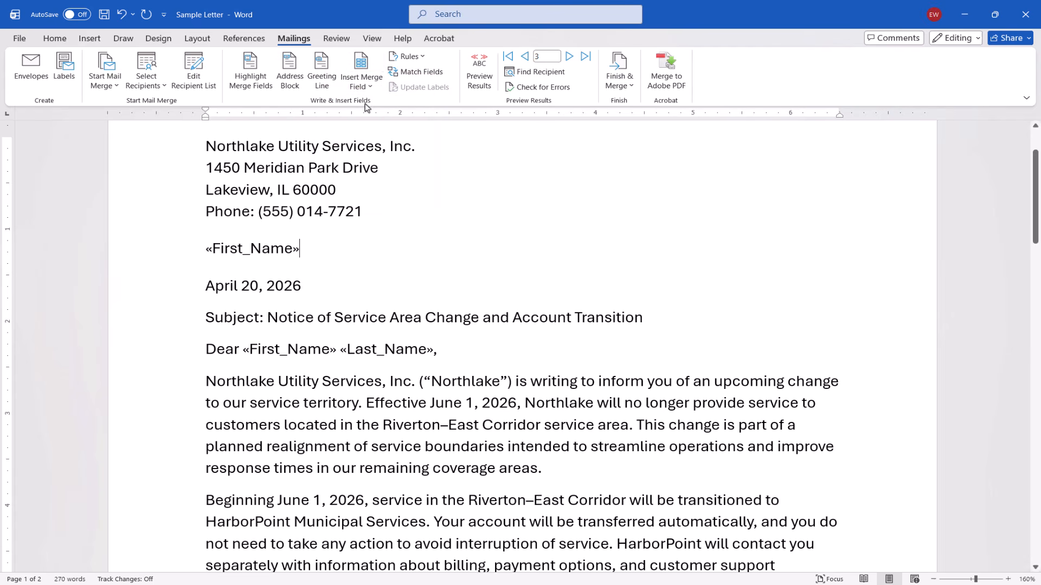
pyautogui.click(369, 93)
pyautogui.click(372, 124)
pyautogui.click(374, 90)
pyautogui.click(387, 139)
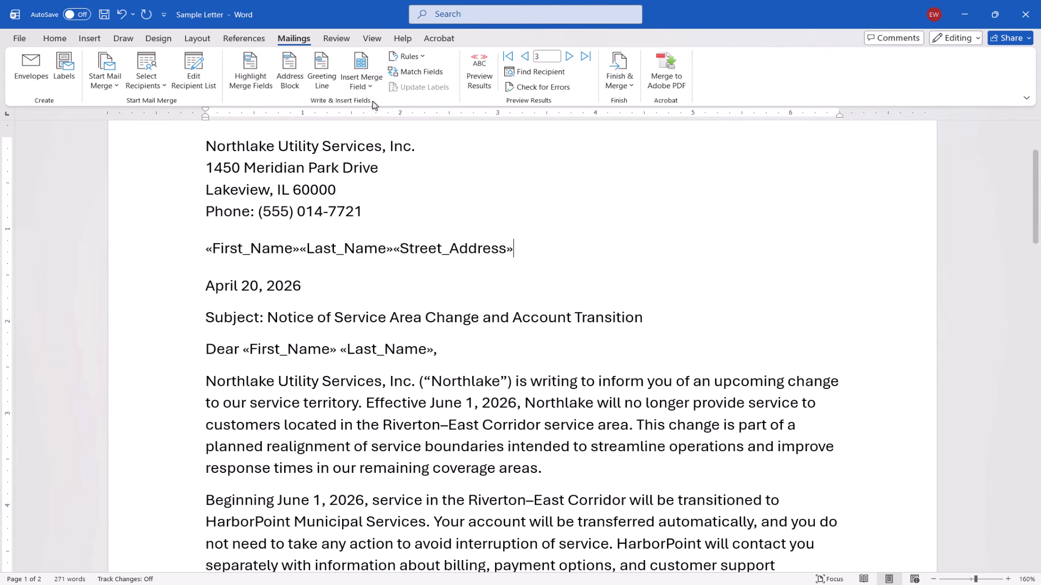
pyautogui.click(370, 88)
pyautogui.click(368, 158)
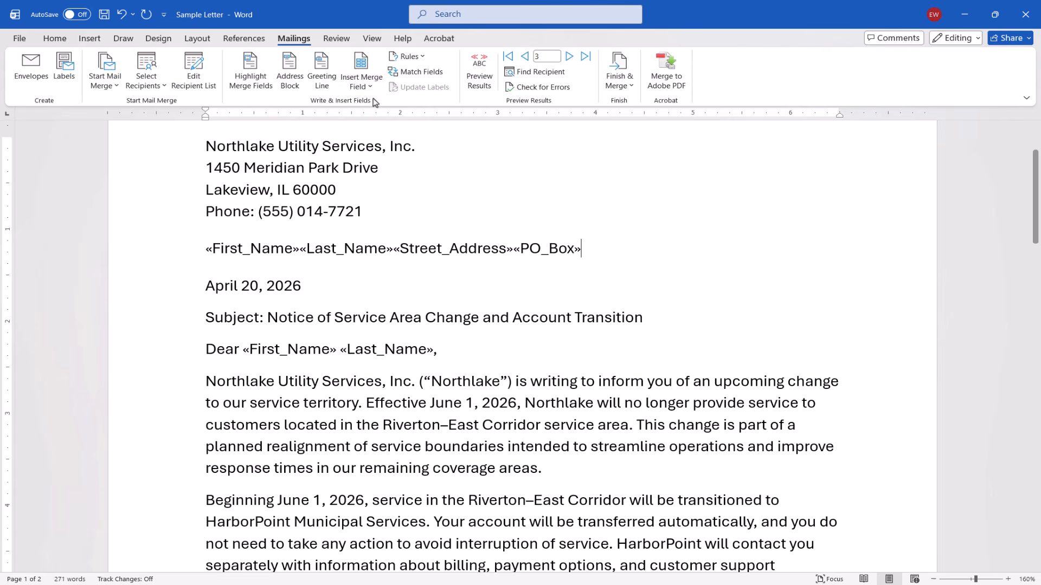
# - Insert the City, State and Zip_Code merge fields after the PO_Box field
pyautogui.click(372, 92)
pyautogui.click(371, 175)
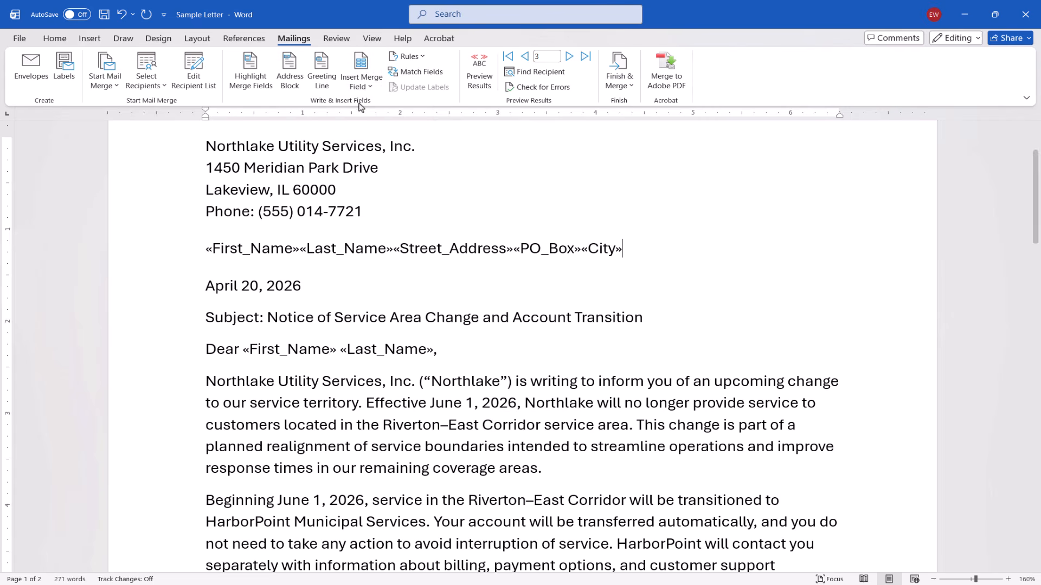
pyautogui.click(369, 86)
pyautogui.click(376, 193)
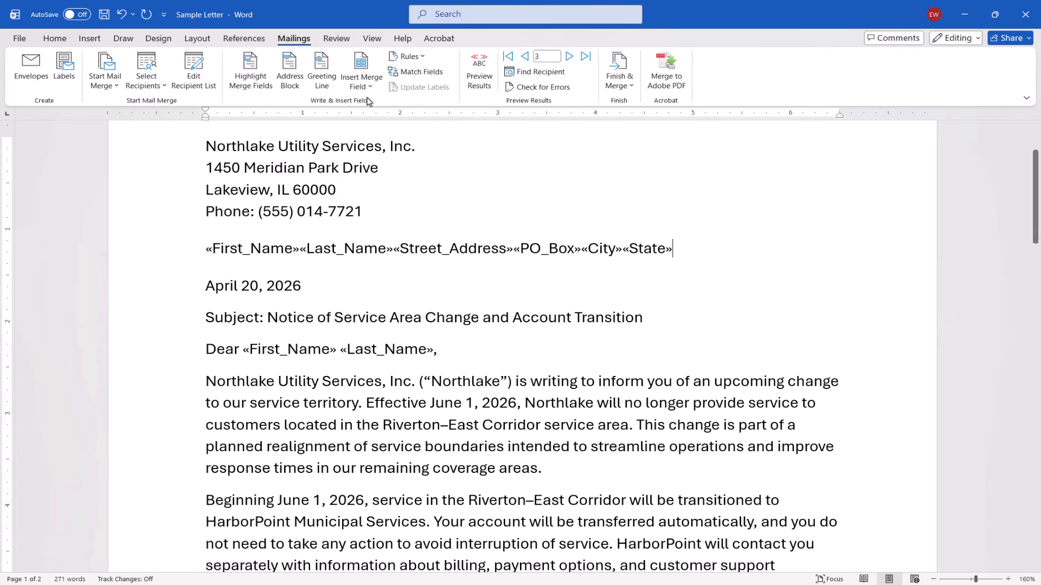
pyautogui.click(365, 86)
pyautogui.click(378, 209)
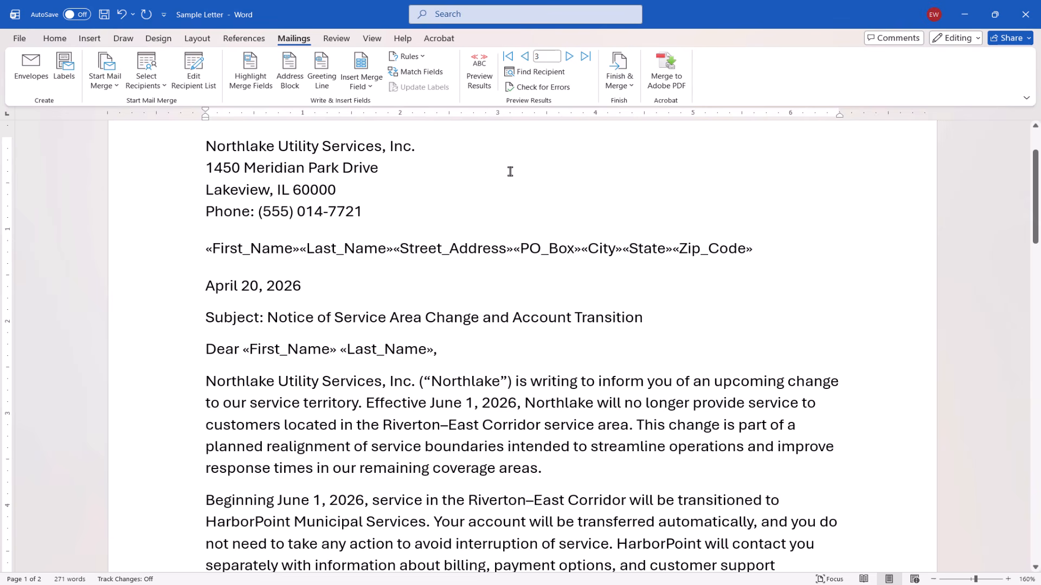
# - Split the address fields into three lines by breaking before Street_Address and before City
pyautogui.click(394, 250)
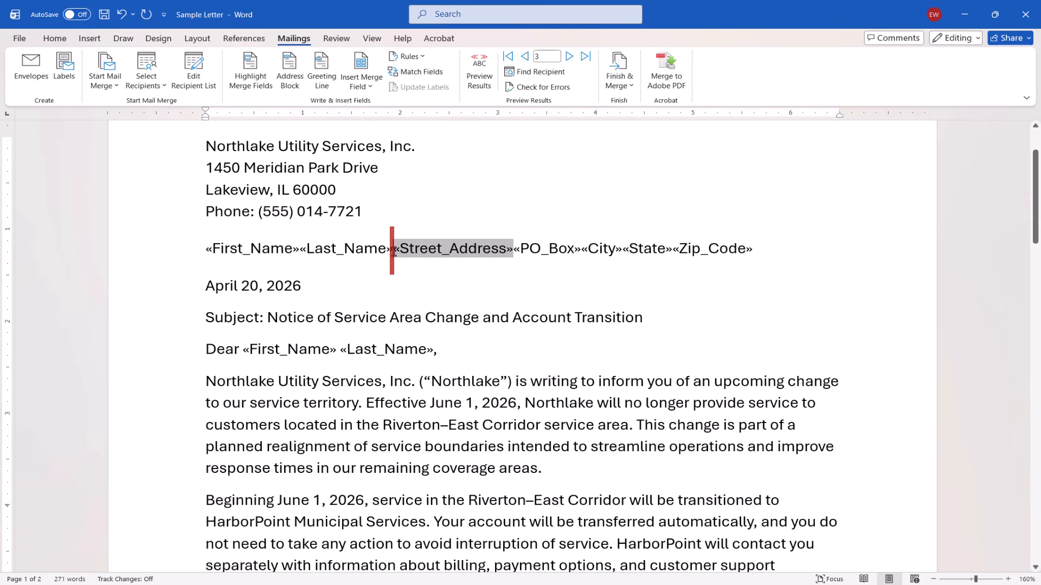
pyautogui.press('Return')
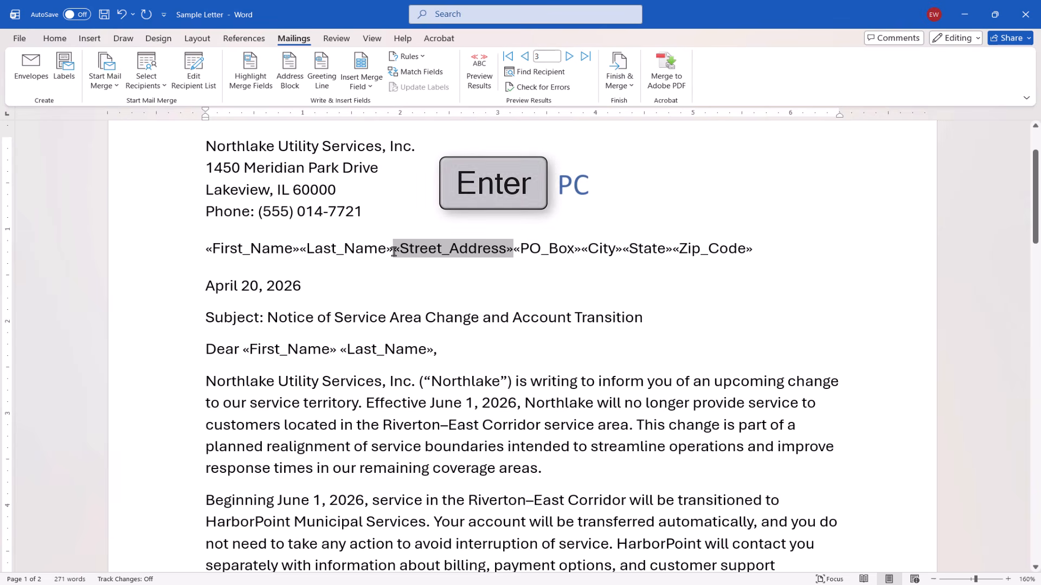
pyautogui.press('Return')
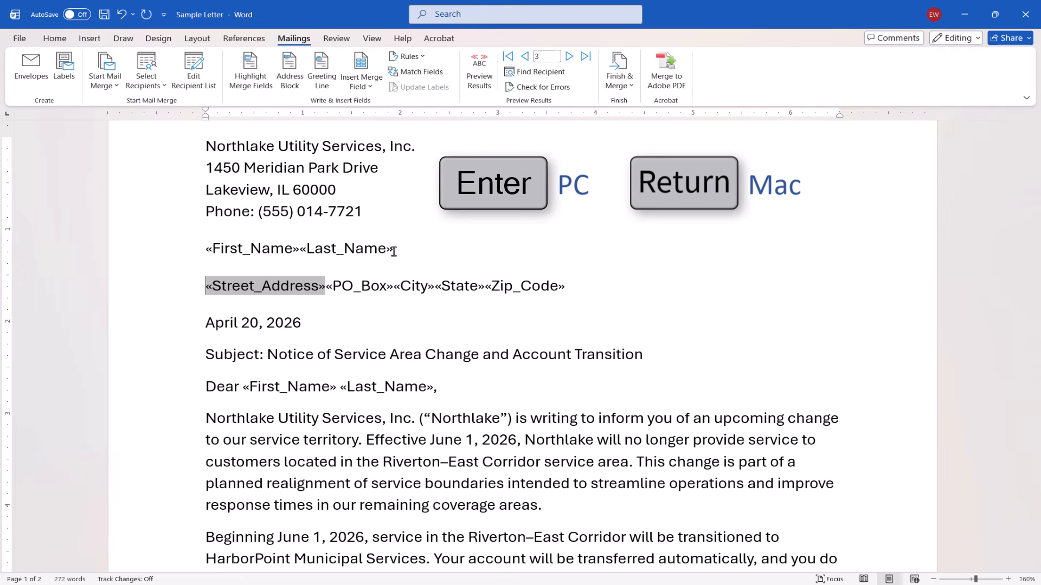
pyautogui.click(396, 284)
pyautogui.press('Return')
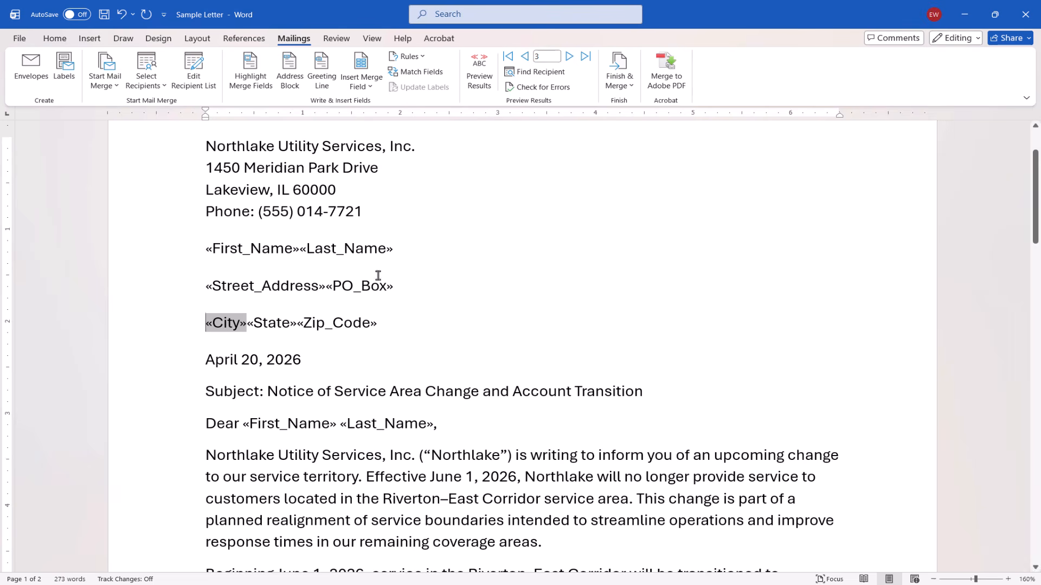
# - Separate First_Name and Last_Name with a space, City and State with a comma and space, and State and Zip_Code with a space in the address block
pyautogui.click(298, 248)
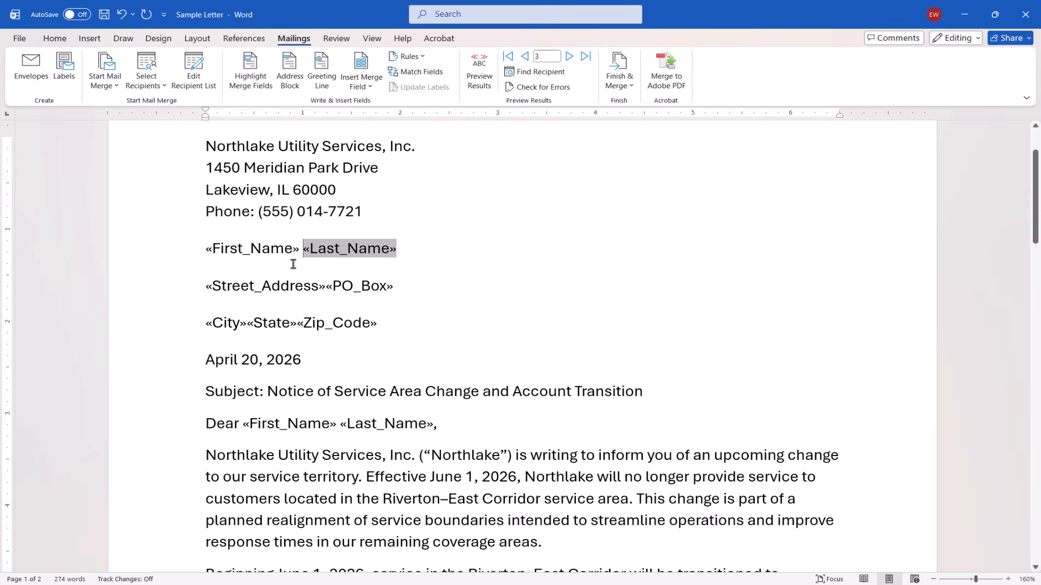
pyautogui.click(246, 325)
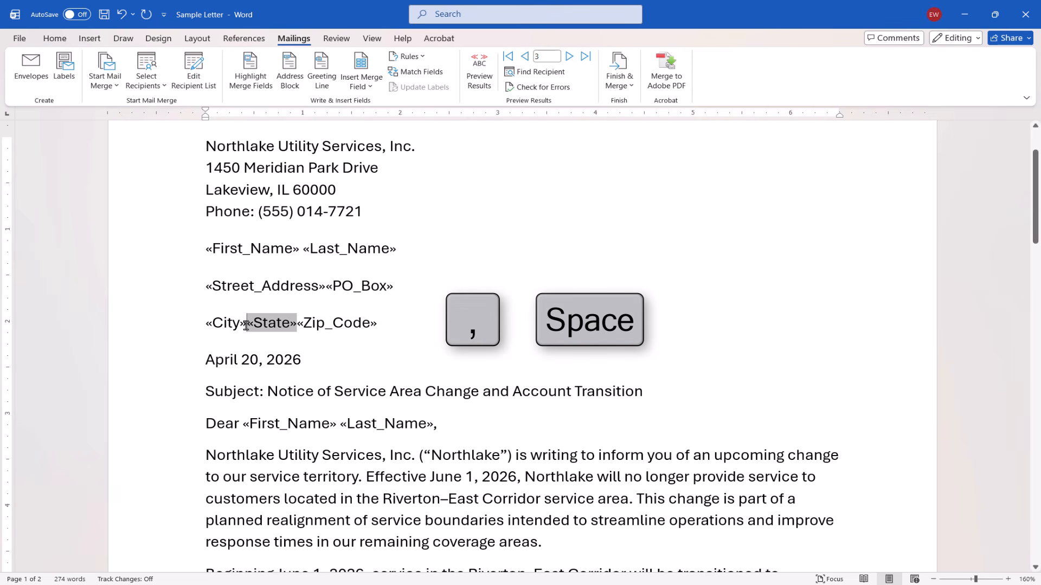
pyautogui.write(',')
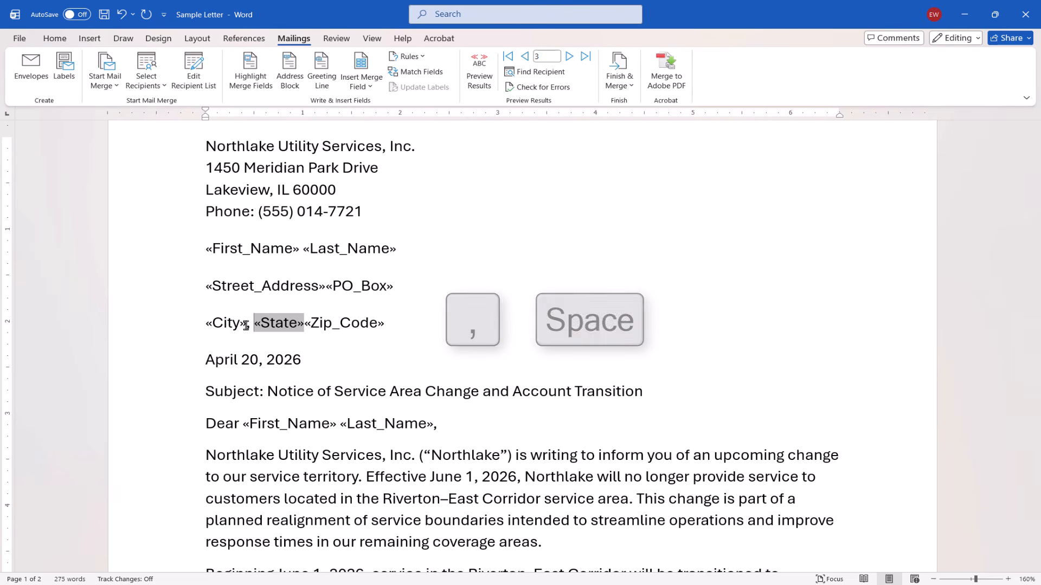
pyautogui.click(304, 325)
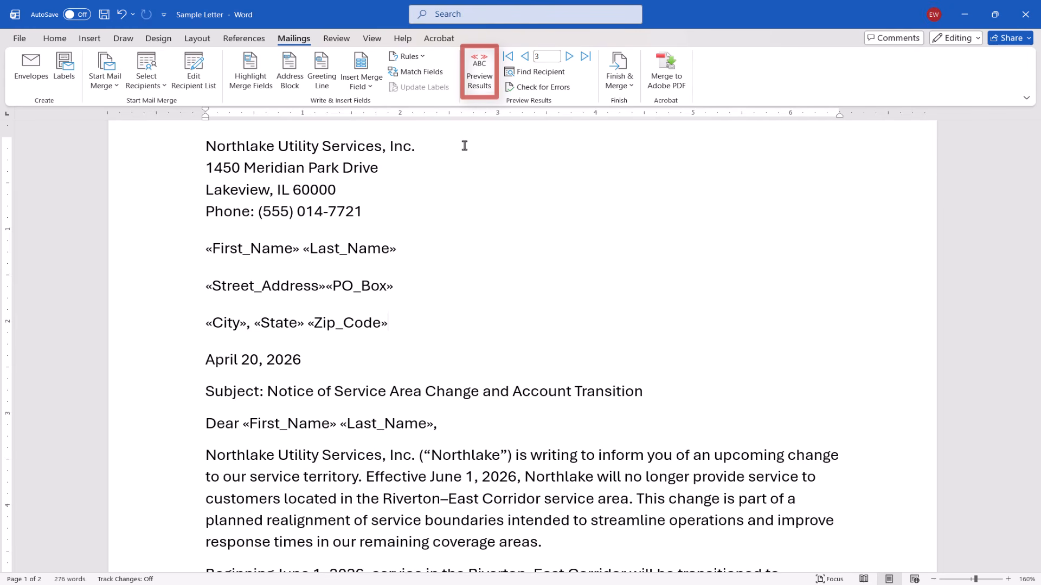
# - Preview the letter with the recipient's merged data, and return to the merge field view
pyautogui.click(480, 81)
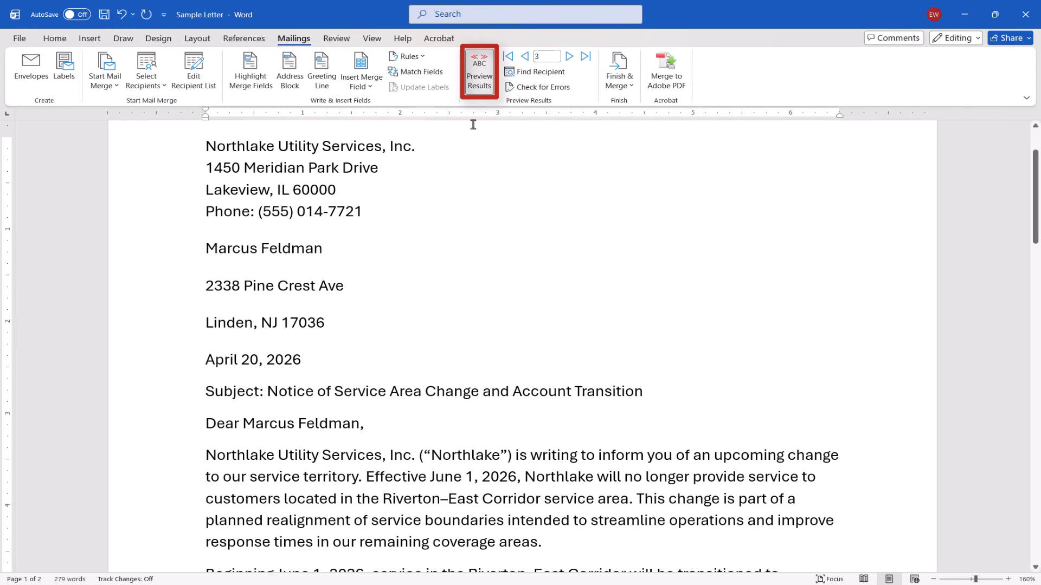
pyautogui.click(477, 86)
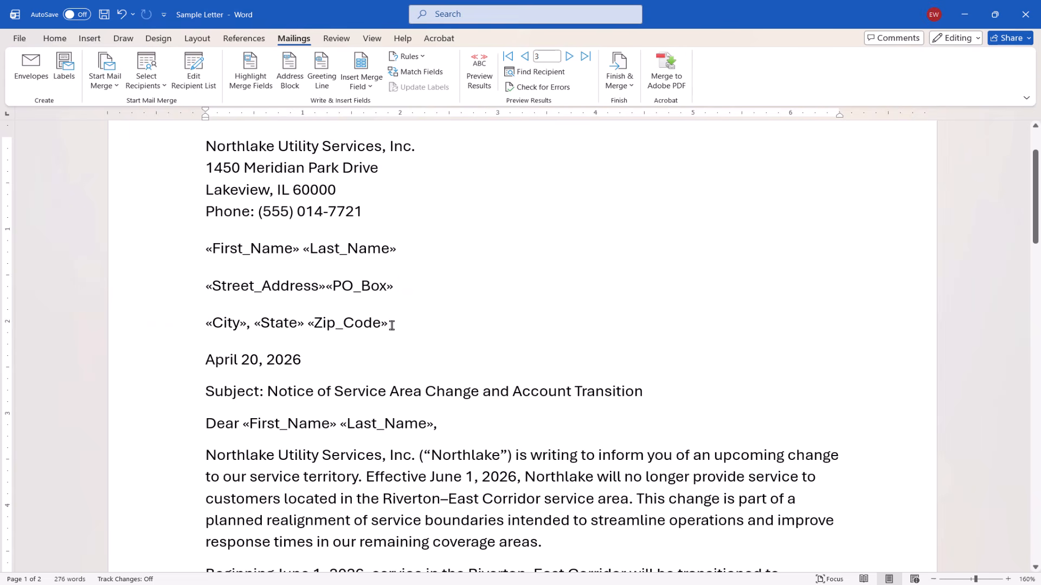
# - Turn on "Don't add space between paragraphs of the same style" for the three-line recipient address block
pyautogui.moveTo(388, 323); pyautogui.dragTo(210, 244)
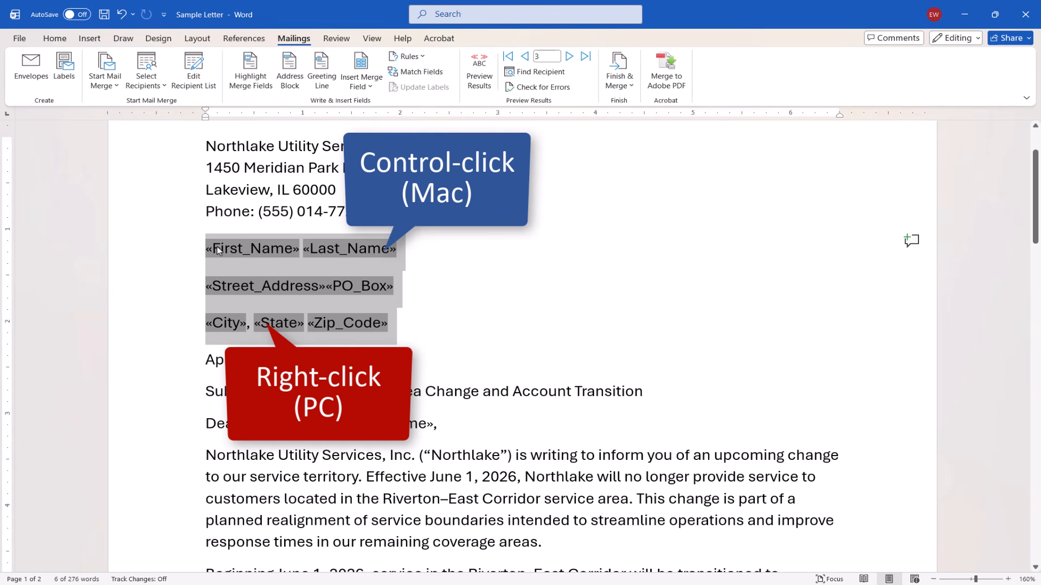
pyautogui.rightClick(217, 250)
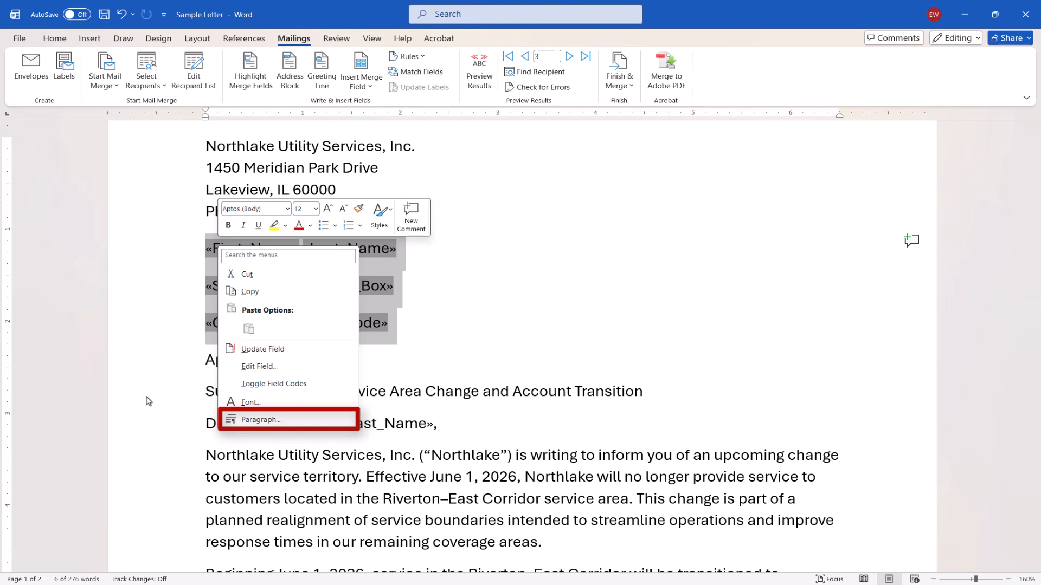
pyautogui.click(265, 420)
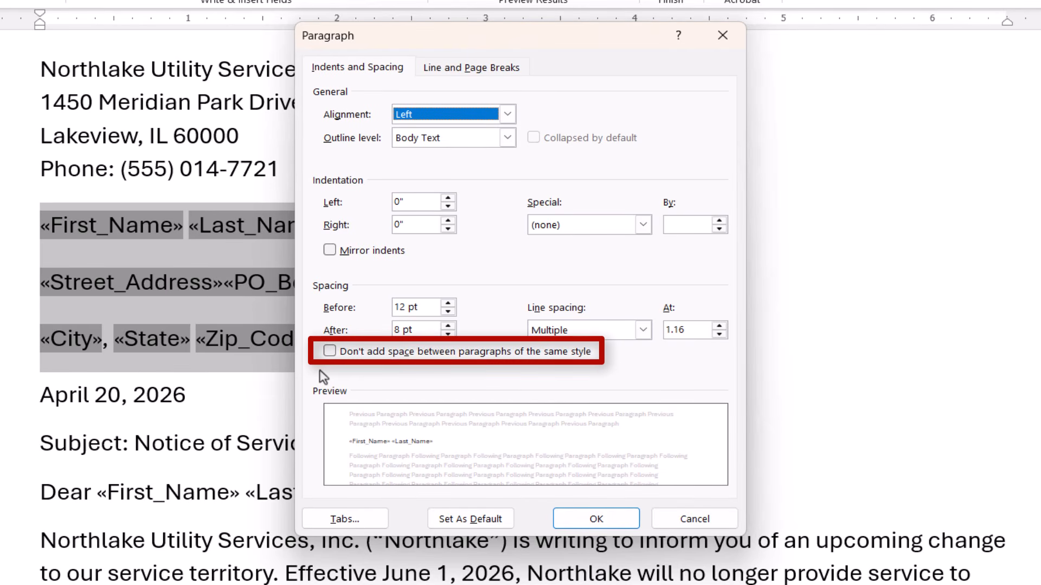
pyautogui.click(327, 354)
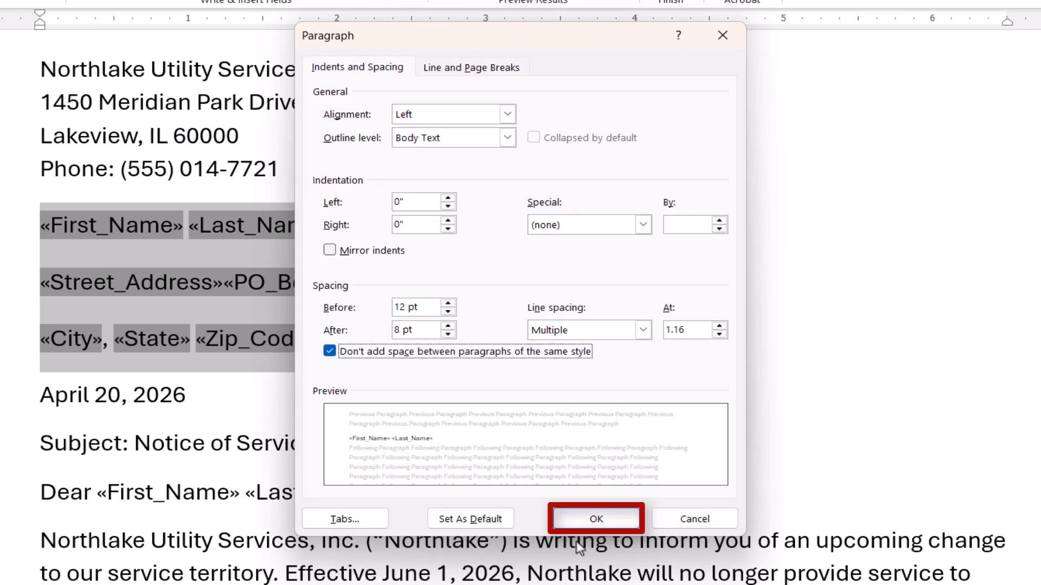
pyautogui.click(594, 519)
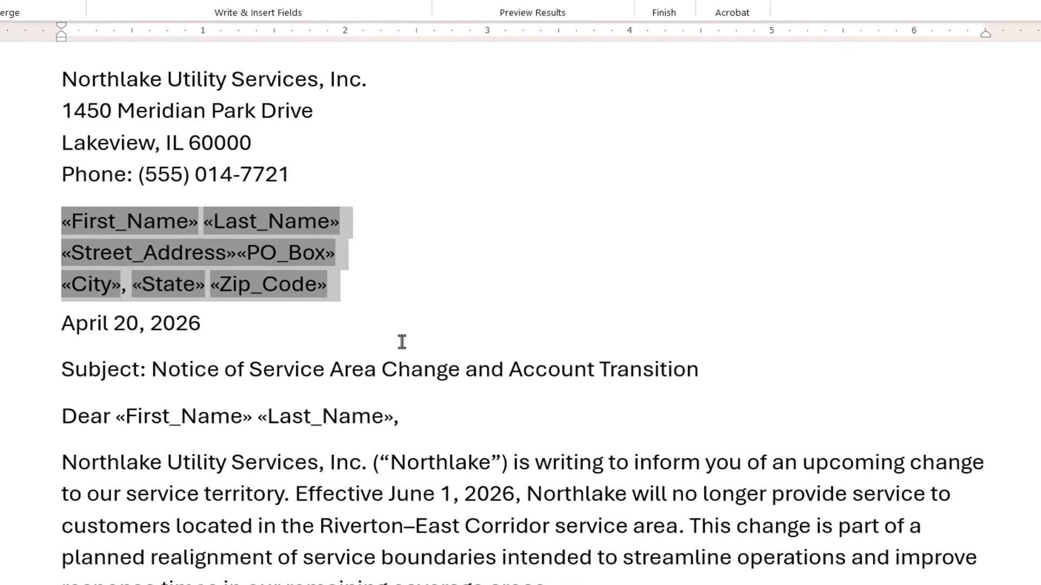
pyautogui.click(402, 341)
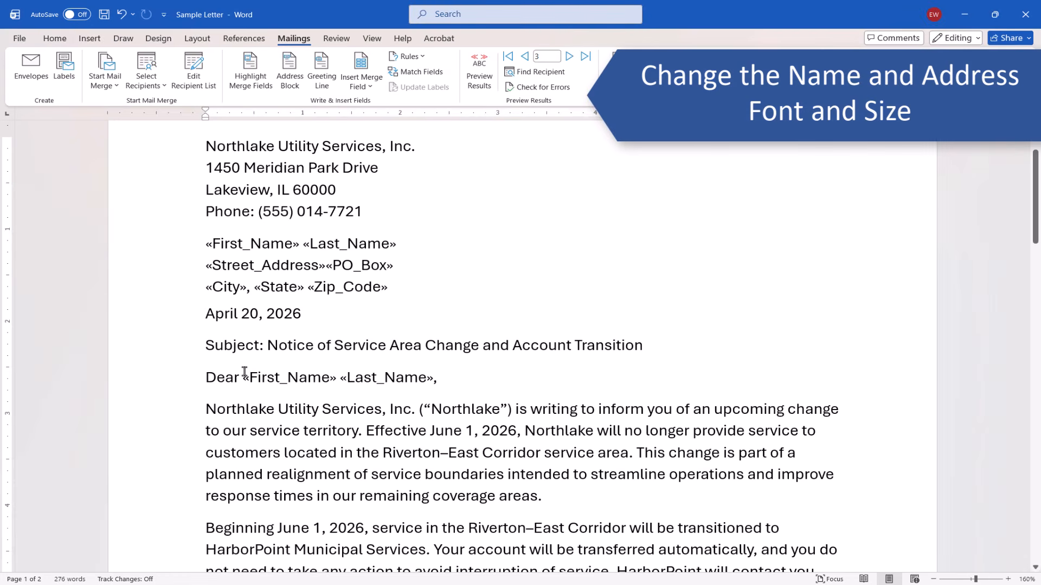
# - Review the font settings of the name fields in the greeting, and select the recipient address block
pyautogui.moveTo(244, 379); pyautogui.dragTo(409, 382)
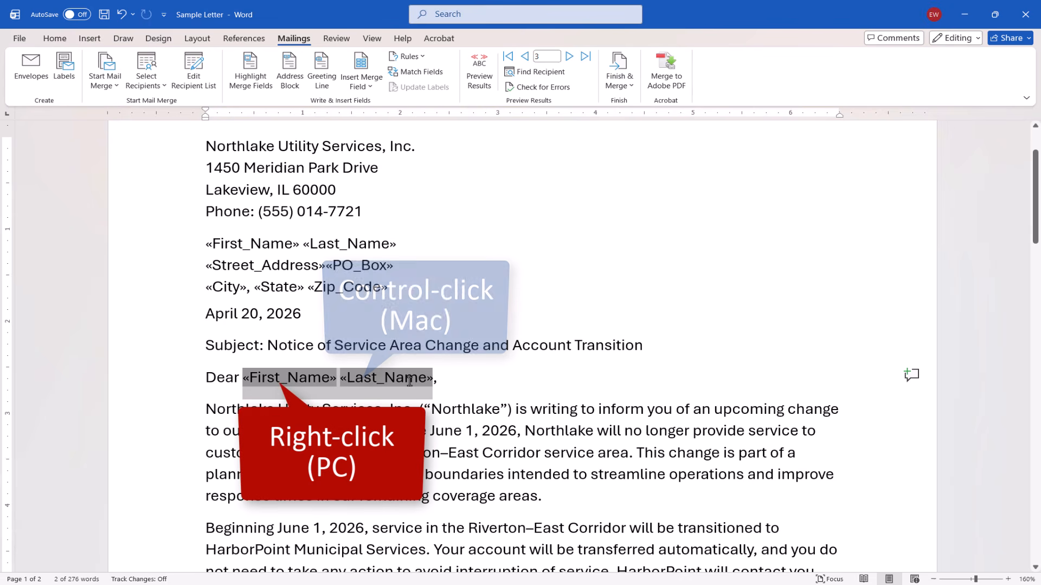
pyautogui.rightClick(409, 382)
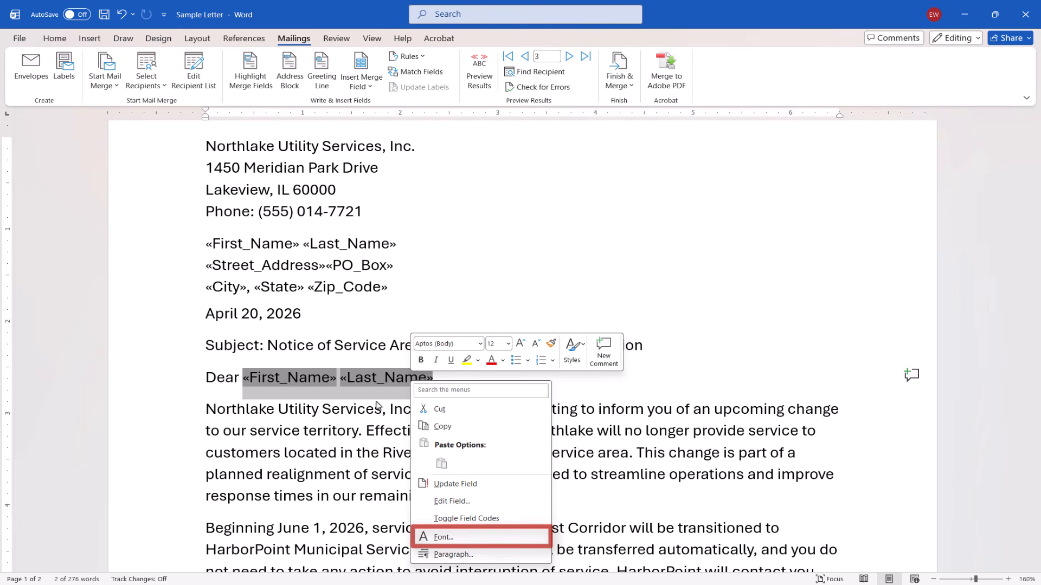
pyautogui.click(428, 537)
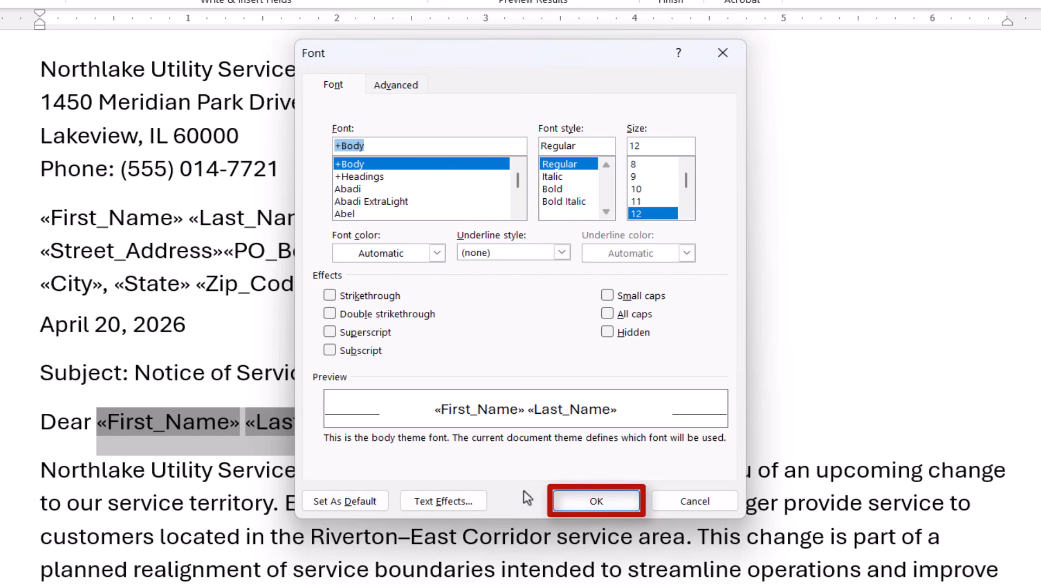
pyautogui.click(565, 507)
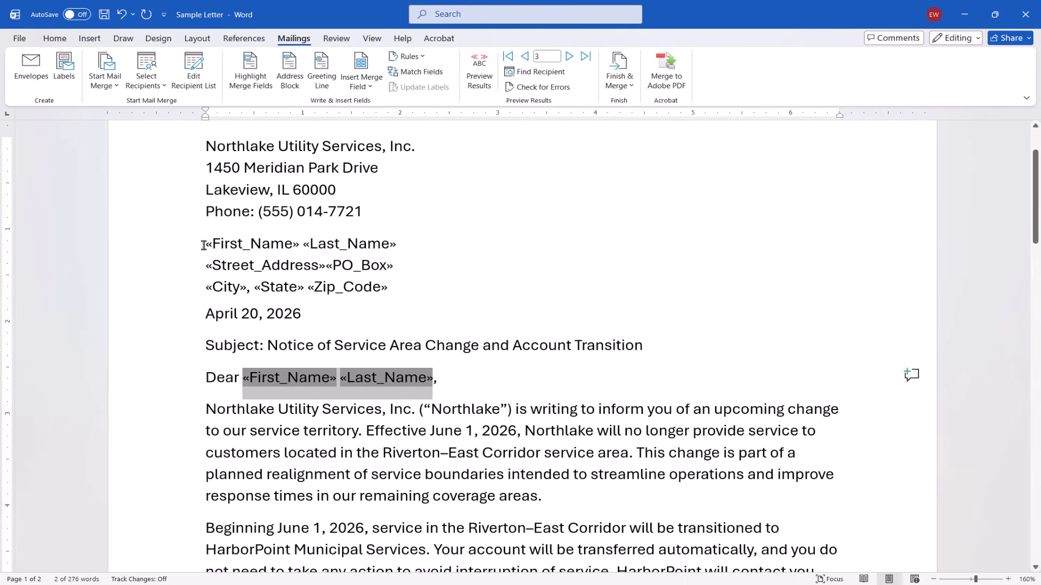
pyautogui.moveTo(204, 245)
pyautogui.mouseDown()
pyautogui.moveTo(299, 247)
pyautogui.moveTo(361, 280)
pyautogui.mouseUp()
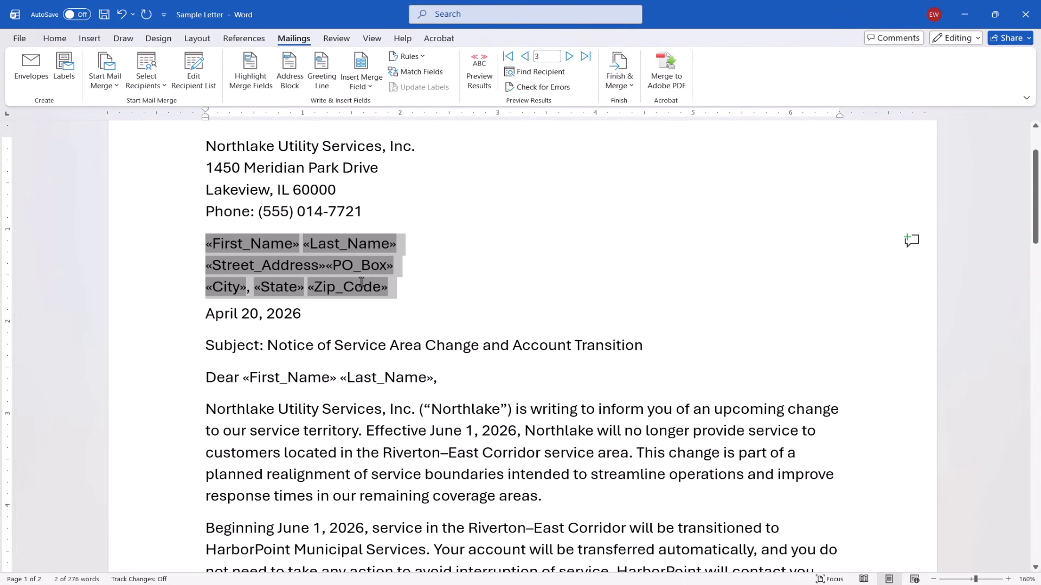
pyautogui.rightClick(325, 266)
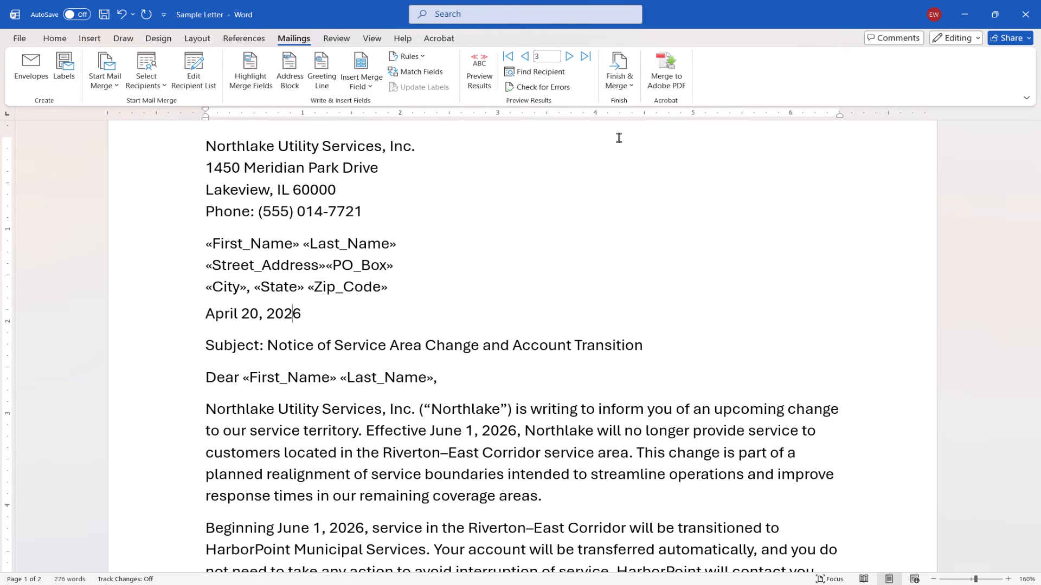
# - Finish the merge by sending the letters for all records to the printer
pyautogui.click(611, 82)
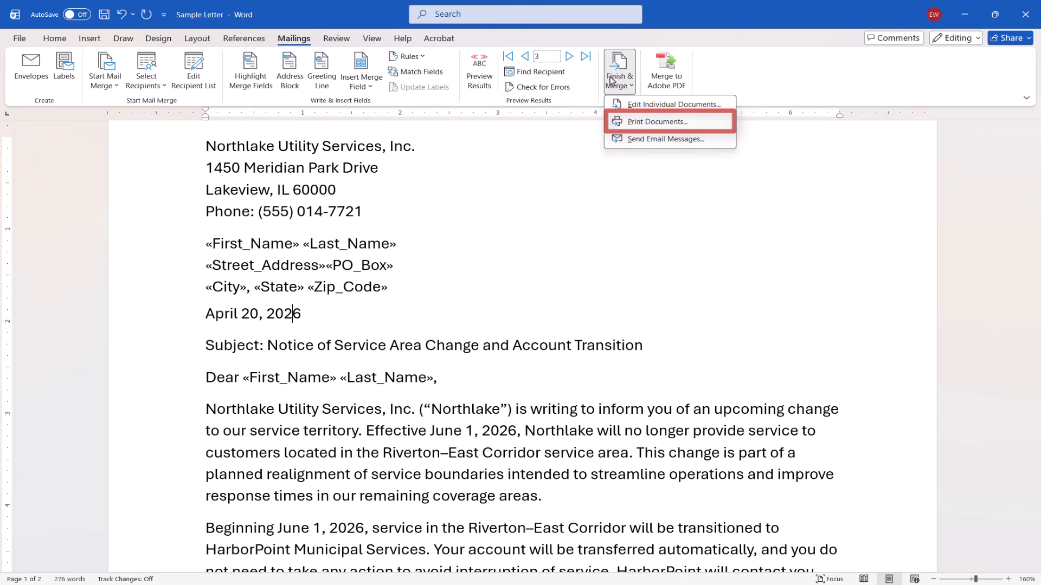
pyautogui.click(616, 127)
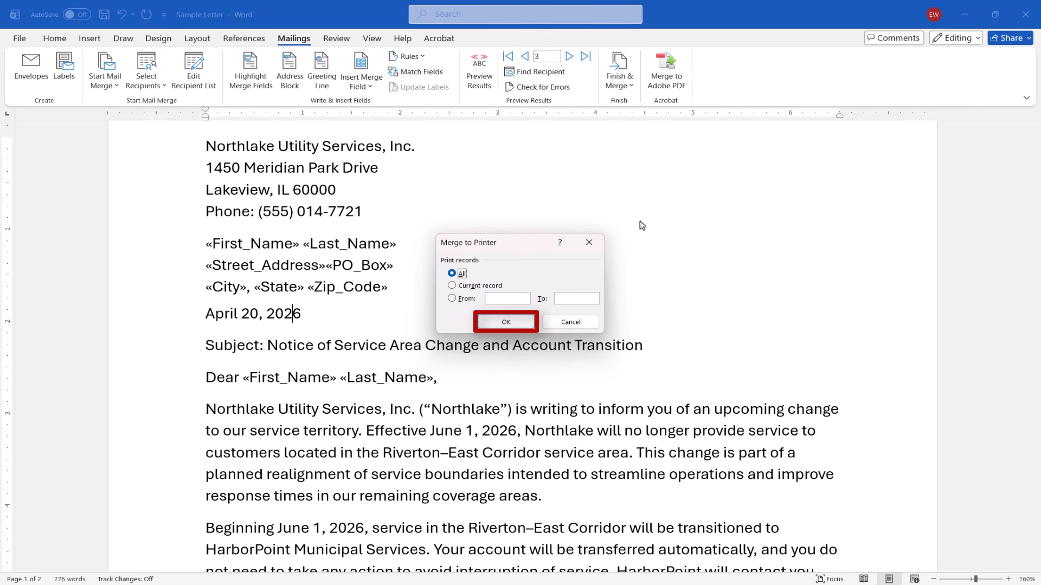
pyautogui.click(504, 322)
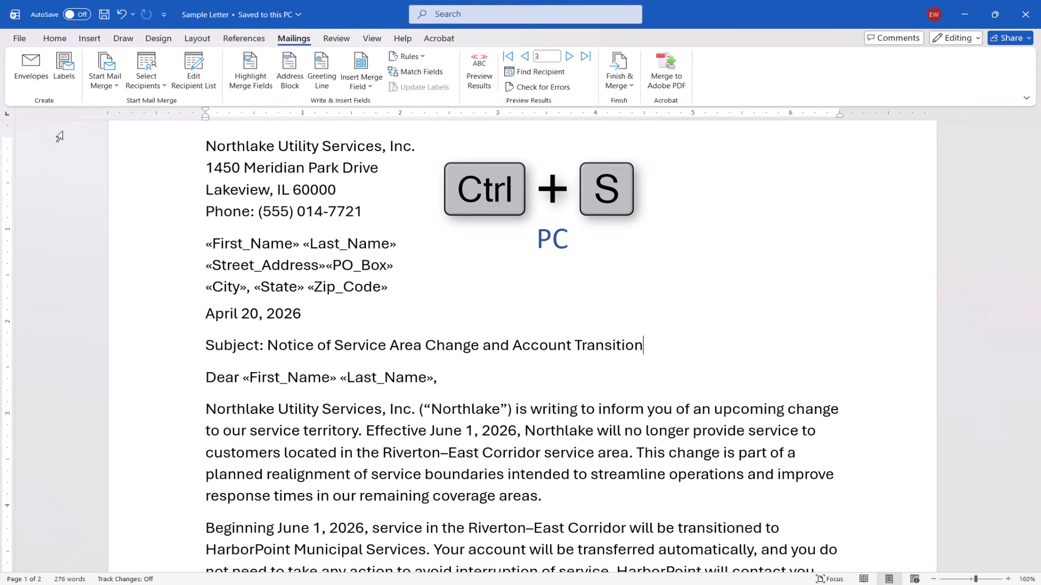
# - Save a copy of the merge letter to the Desktop as Notification Letters
pyautogui.click(20, 39)
pyautogui.click(49, 203)
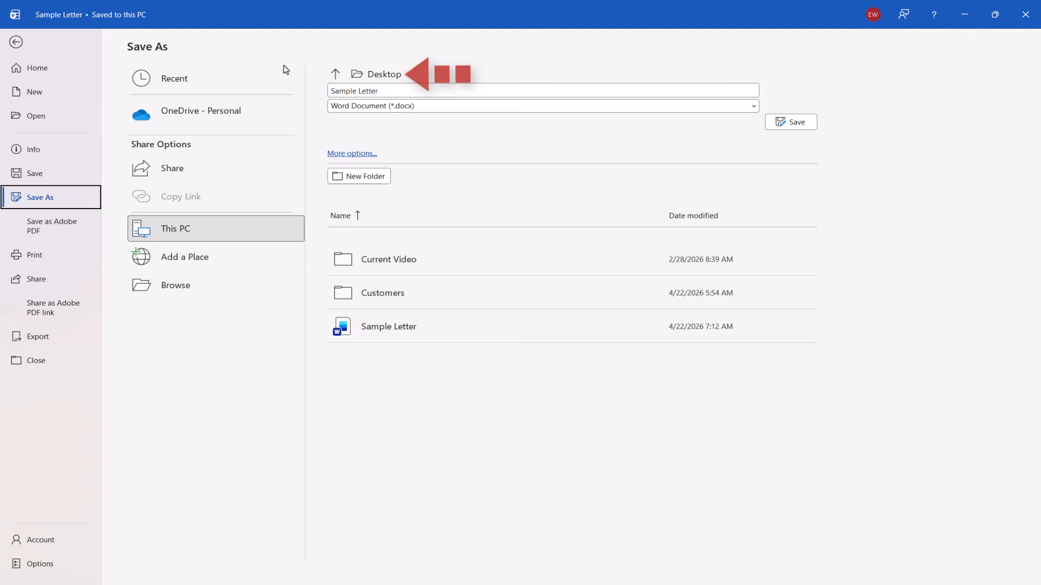
pyautogui.click(337, 91)
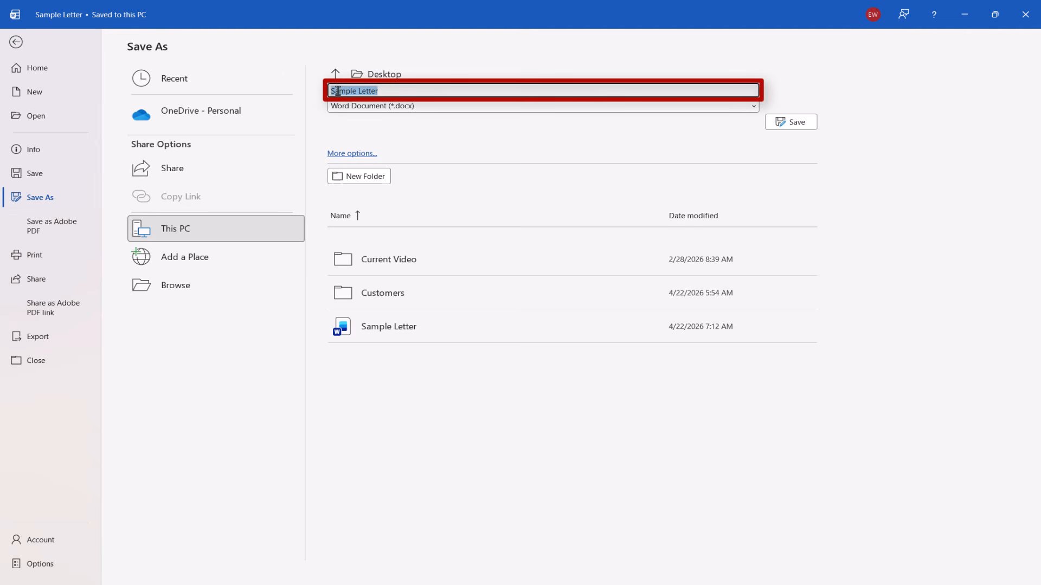
pyautogui.write('Notification Letters')
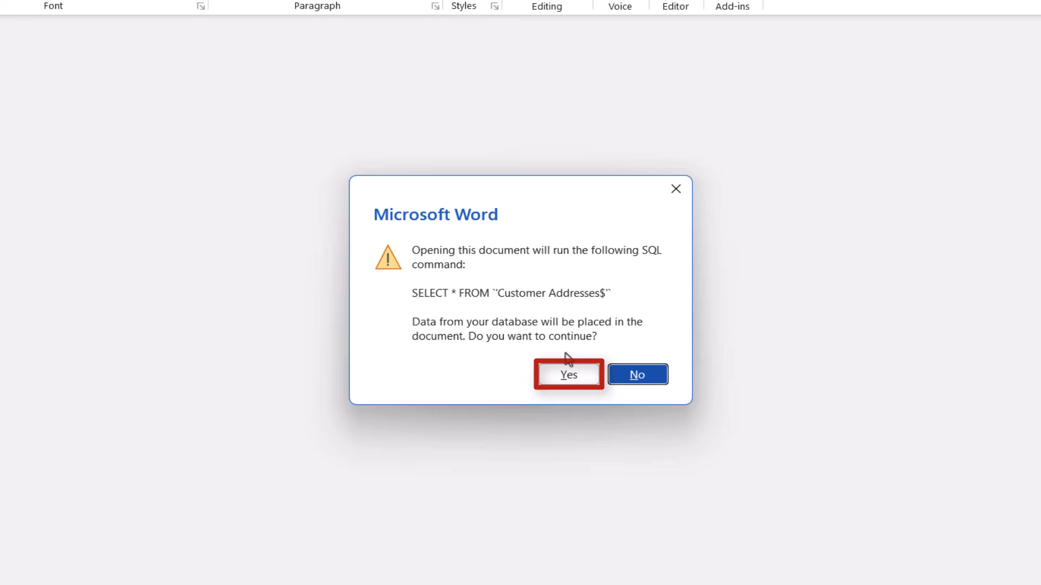
# - Allow the reopened Notification Letters document to load its Customer Addresses data, and review the mail merge recipient list
pyautogui.click(558, 378)
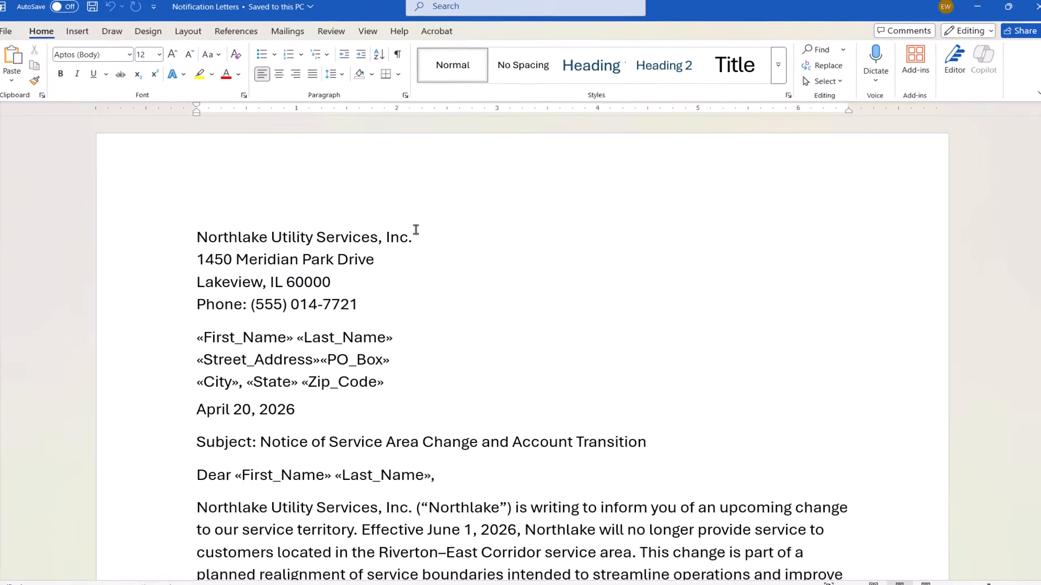
pyautogui.click(298, 31)
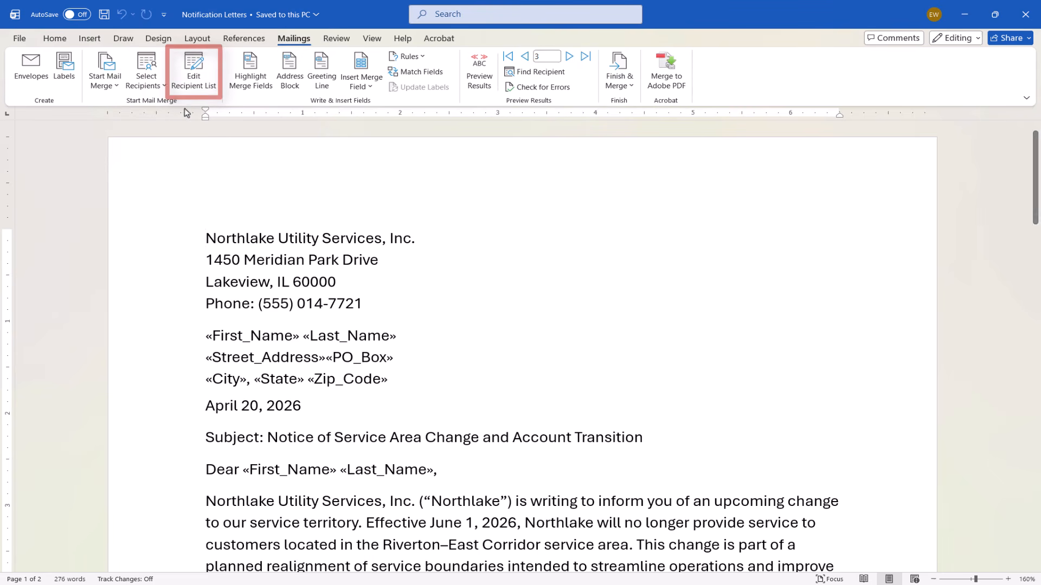
pyautogui.click(189, 86)
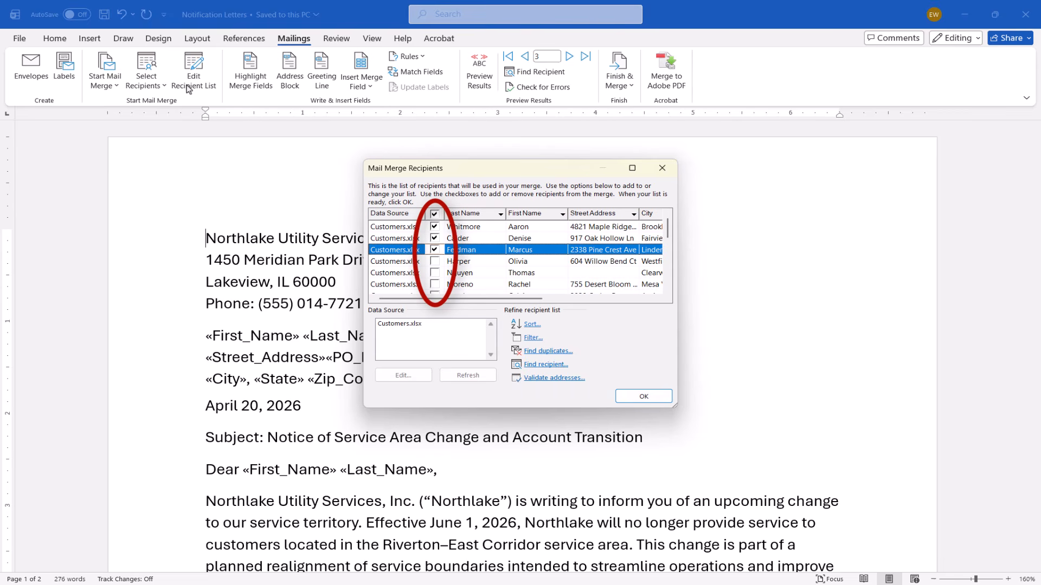
pyautogui.click(662, 170)
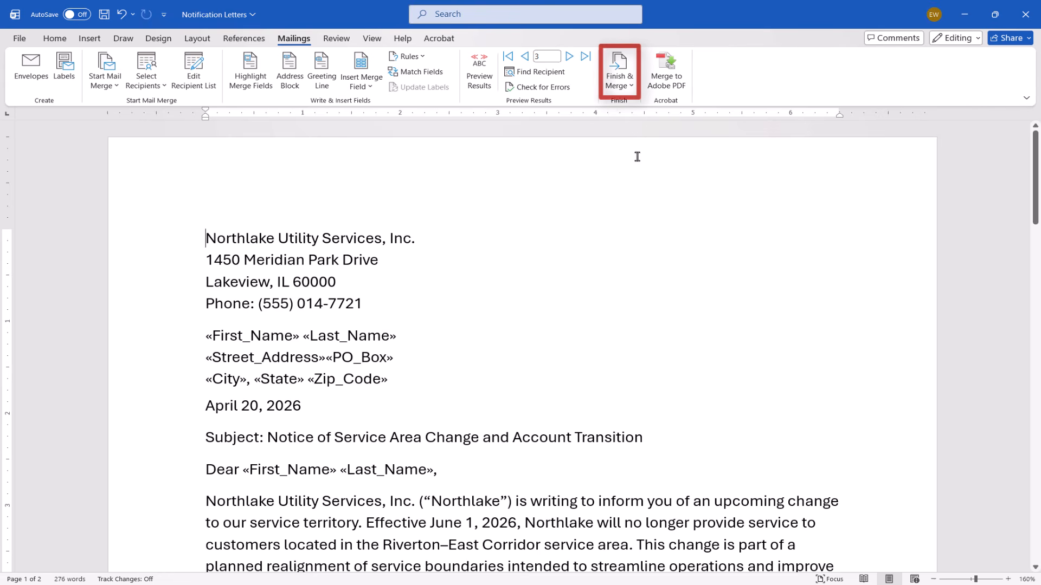
pyautogui.click(610, 91)
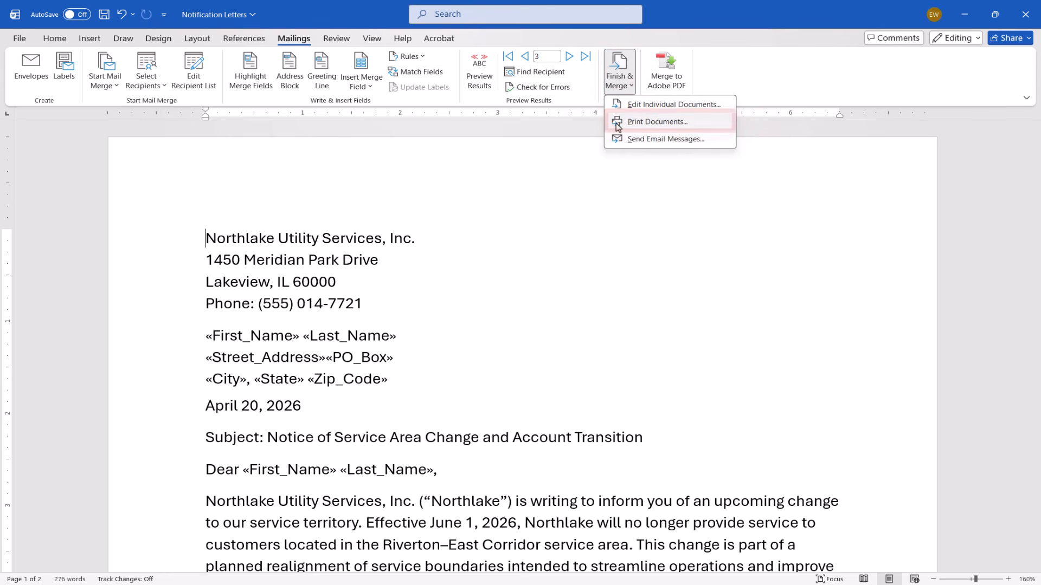
pyautogui.click(541, 186)
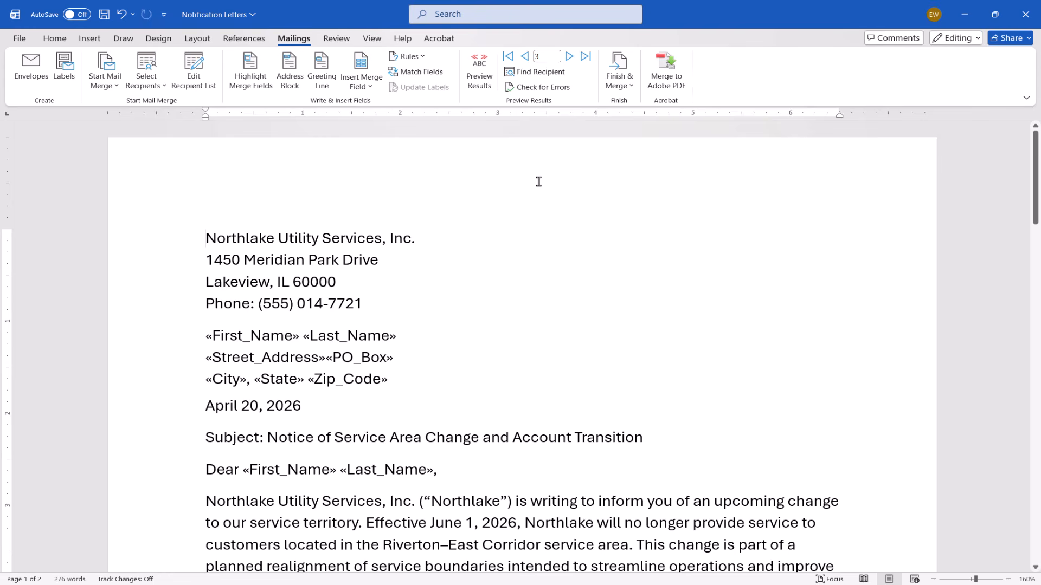